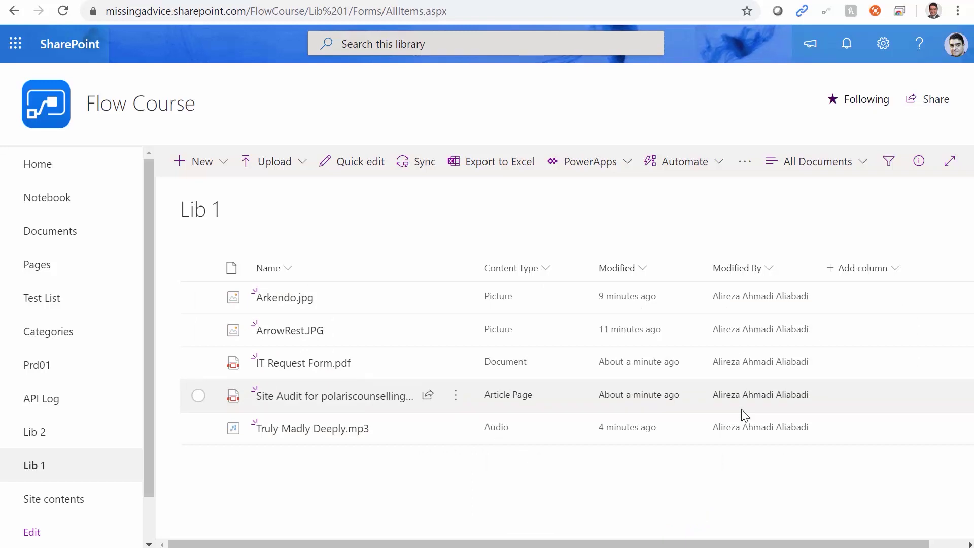
Step: Open the empty Lib 2 library from the site's left navigation
mouse_move(450, 315)
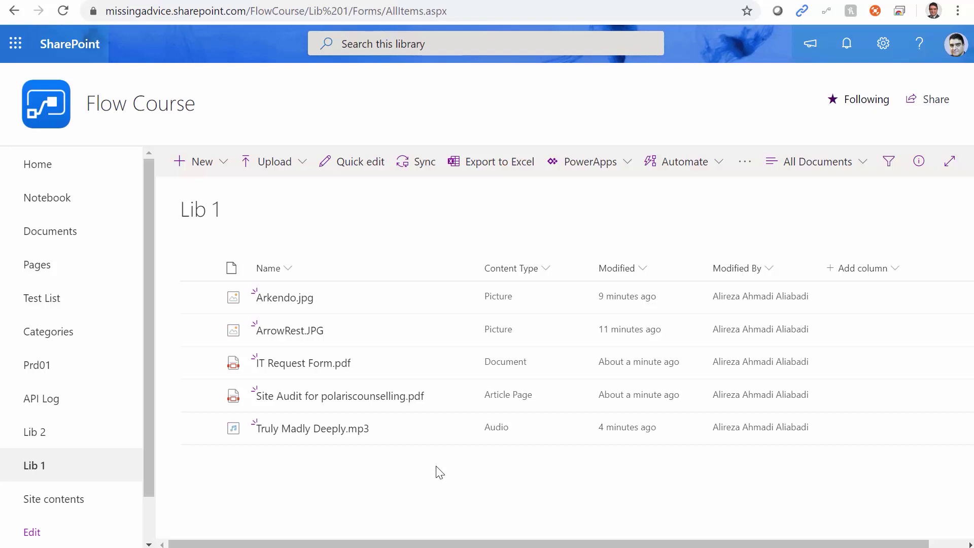
click(36, 433)
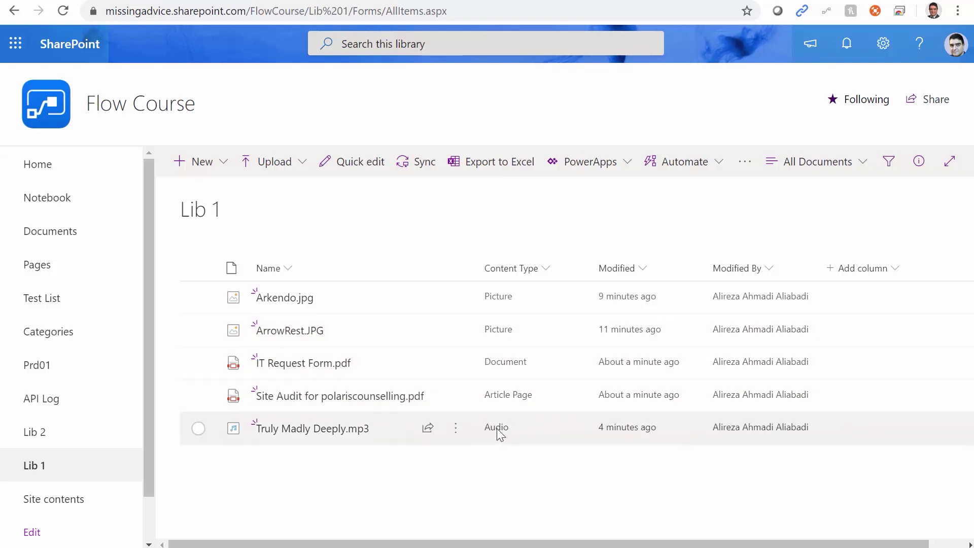
mouse_move(355, 432)
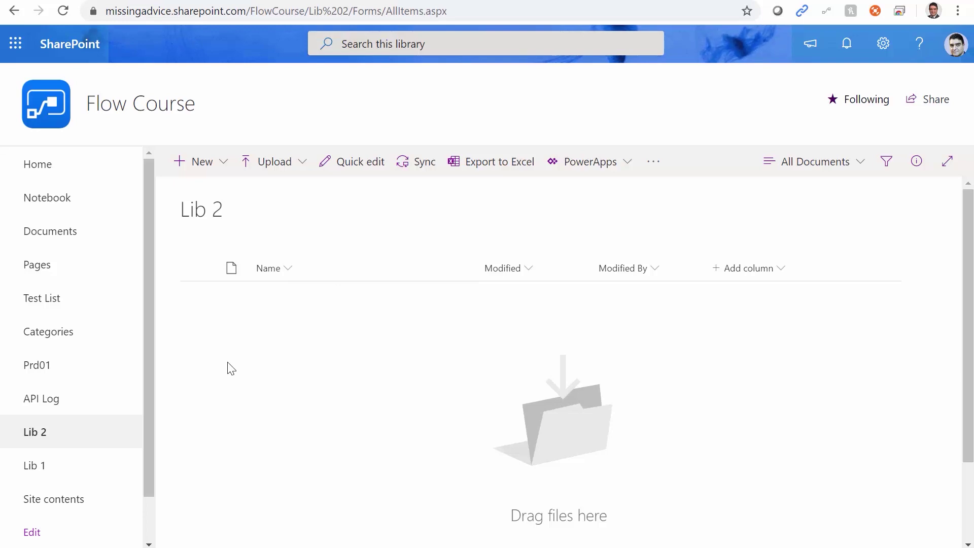
Step: Set Allow management of content types to Yes in Lib 2's advanced library settings
click(887, 40)
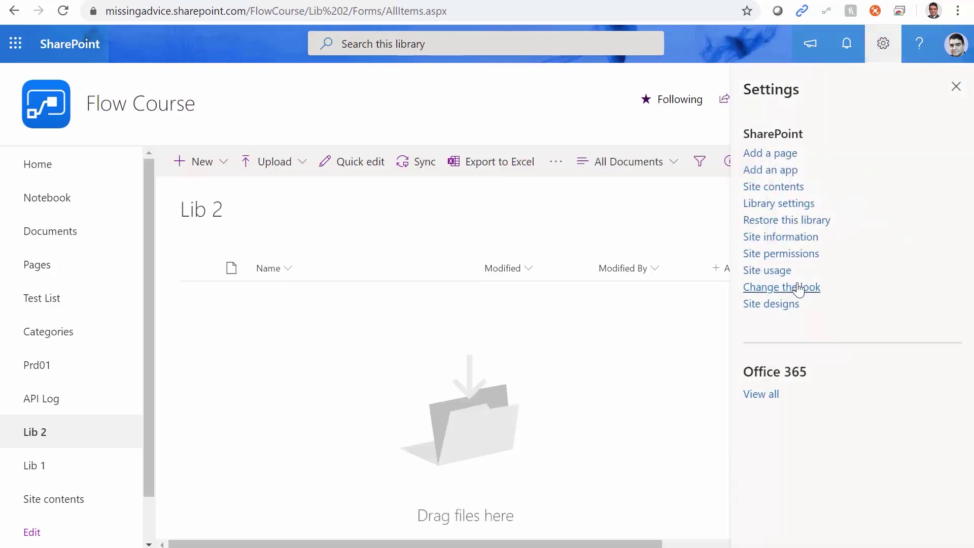
click(783, 204)
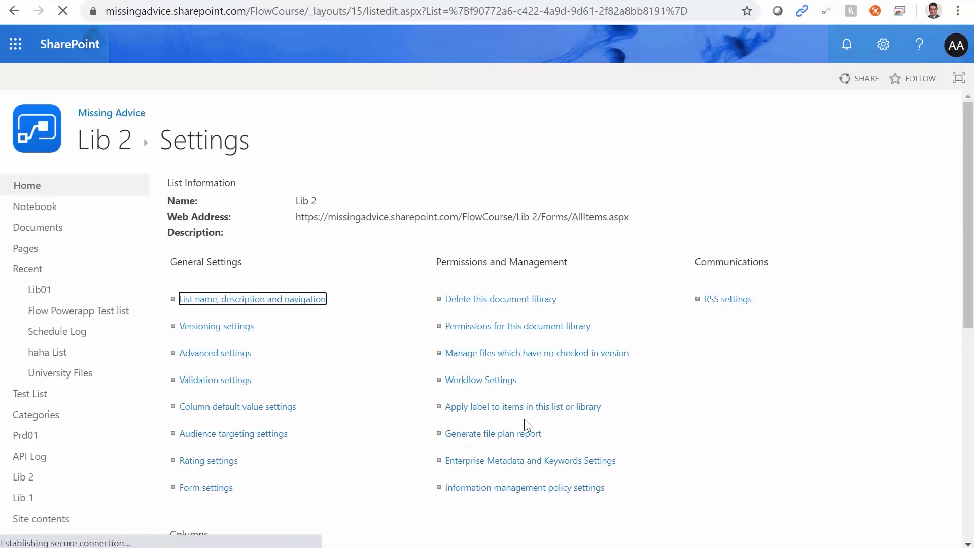
click(224, 355)
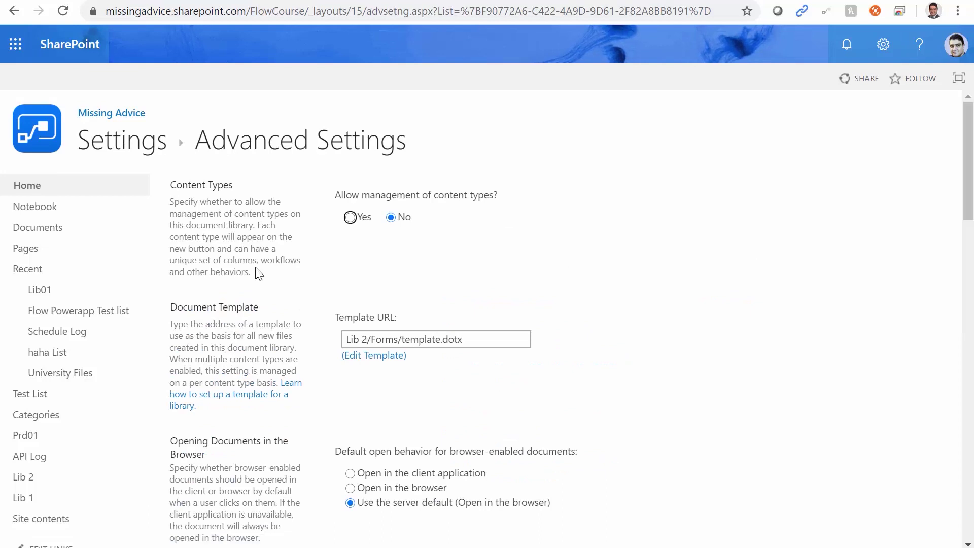
click(349, 218)
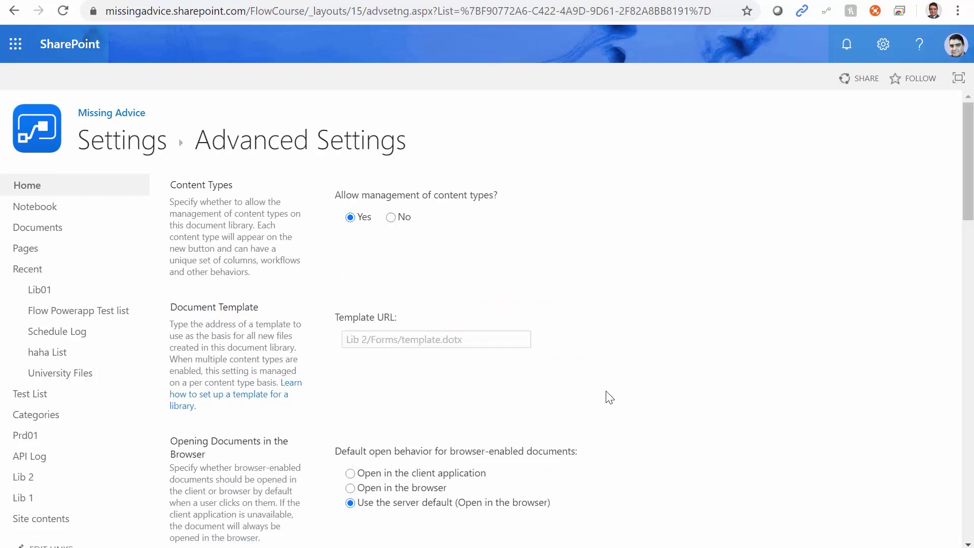
scroll(606, 396, down, 10)
scroll(609, 397, down, 15)
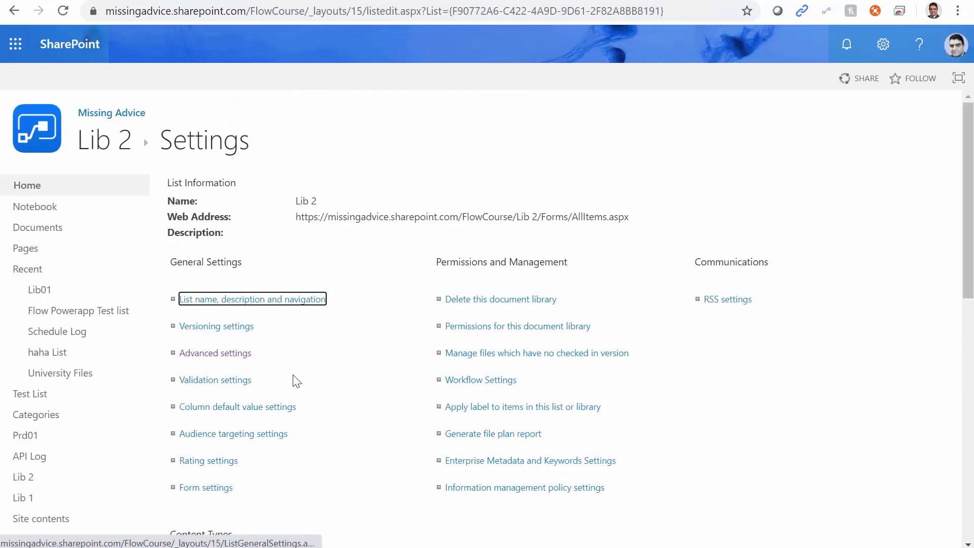
scroll(355, 396, down, 7)
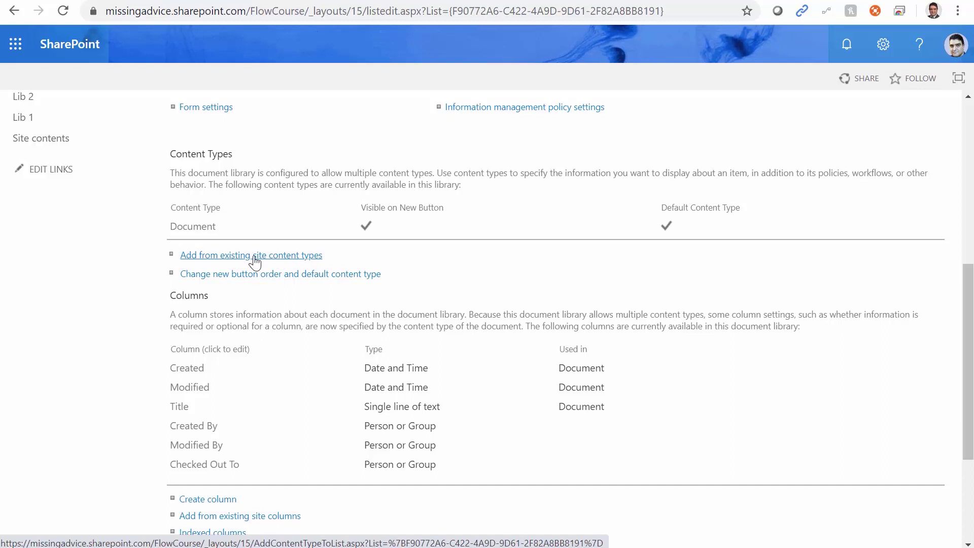
Step: Add the Picture, Article Page and Audio site content types to Lib 2 and save
click(254, 258)
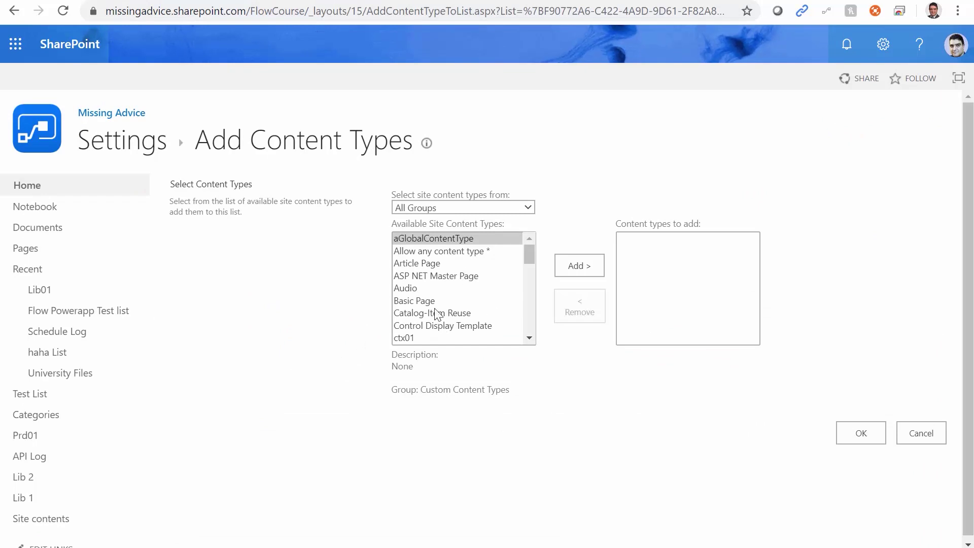
click(430, 288)
key(p)
key(i)
click(597, 270)
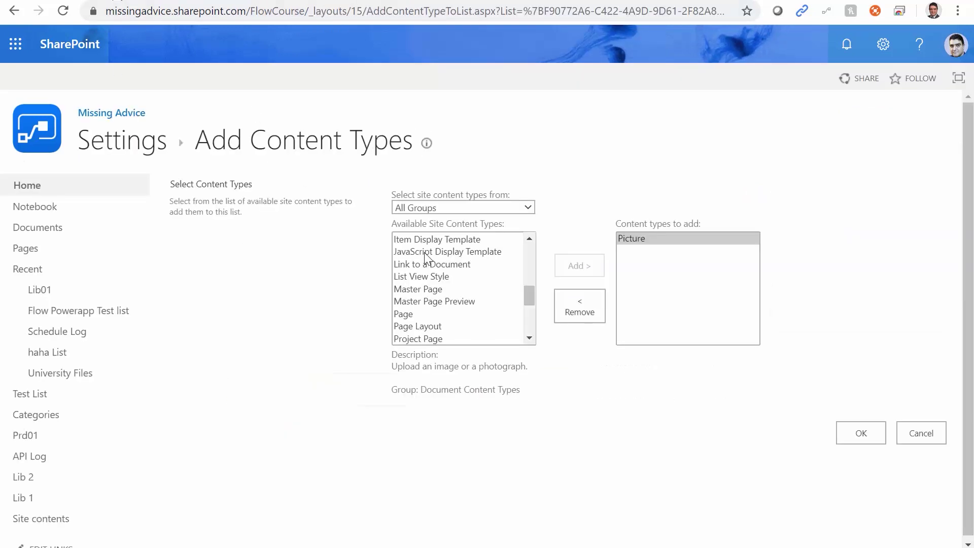
click(424, 252)
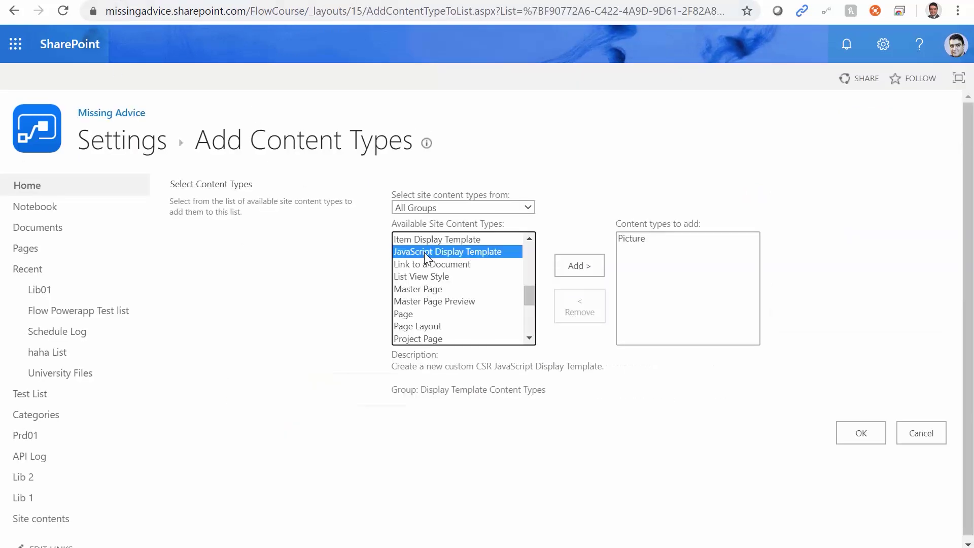
text(ar)
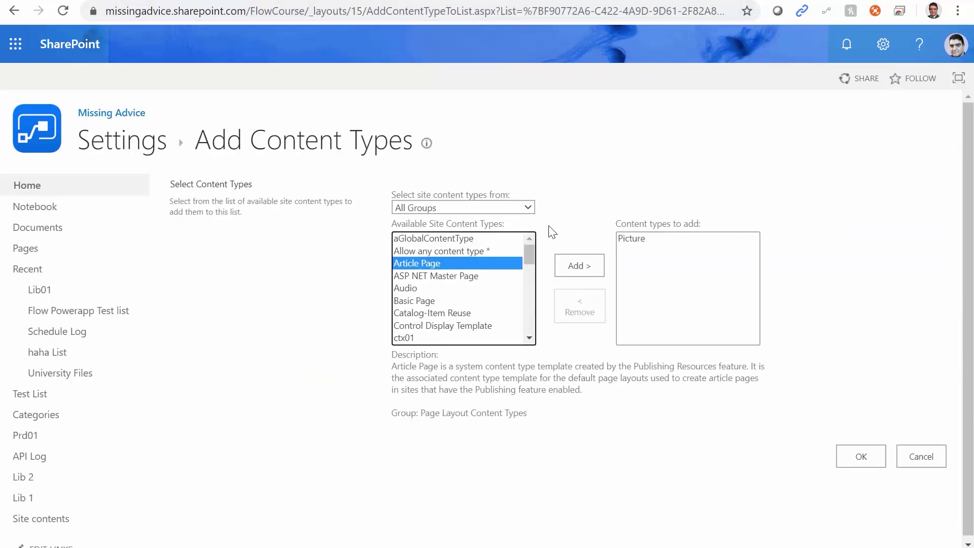
click(579, 266)
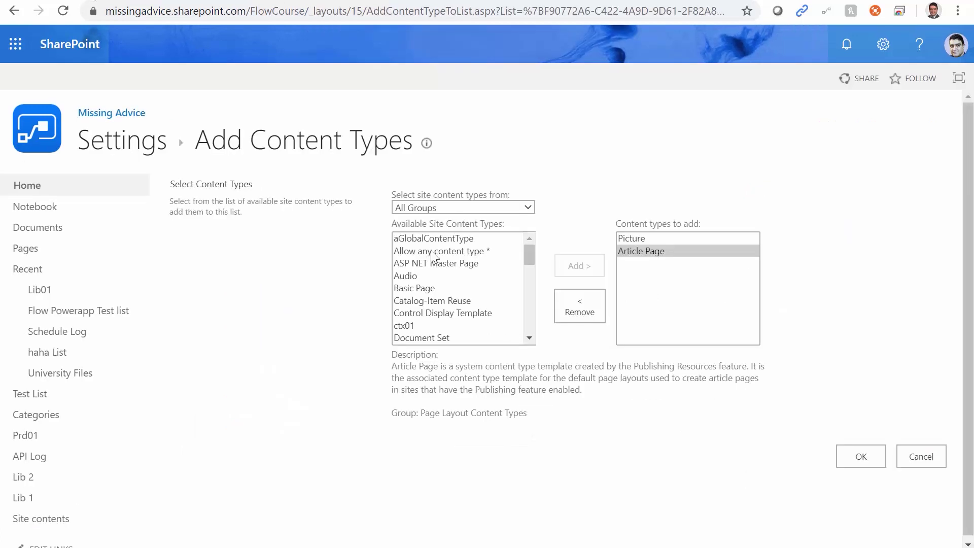
click(432, 252)
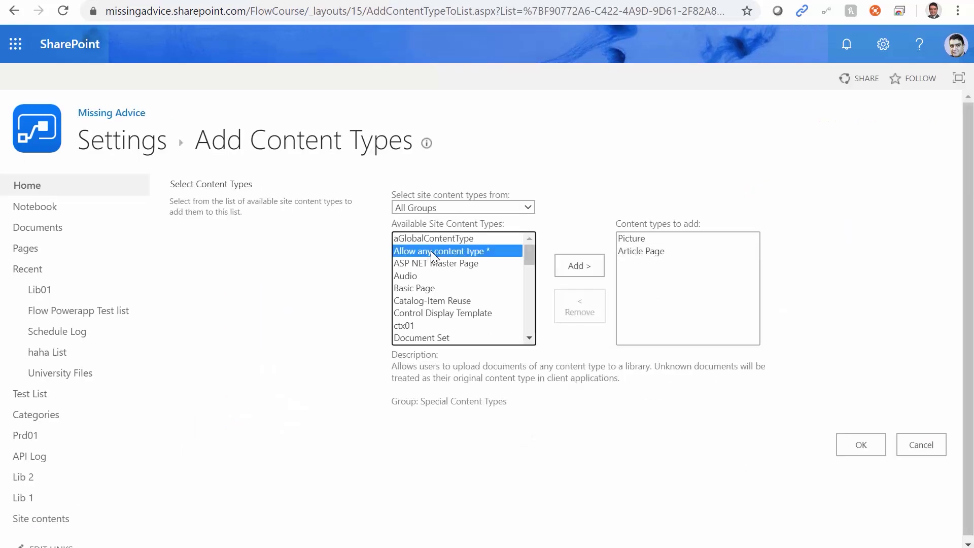
key(Down)
key(Down)
click(577, 266)
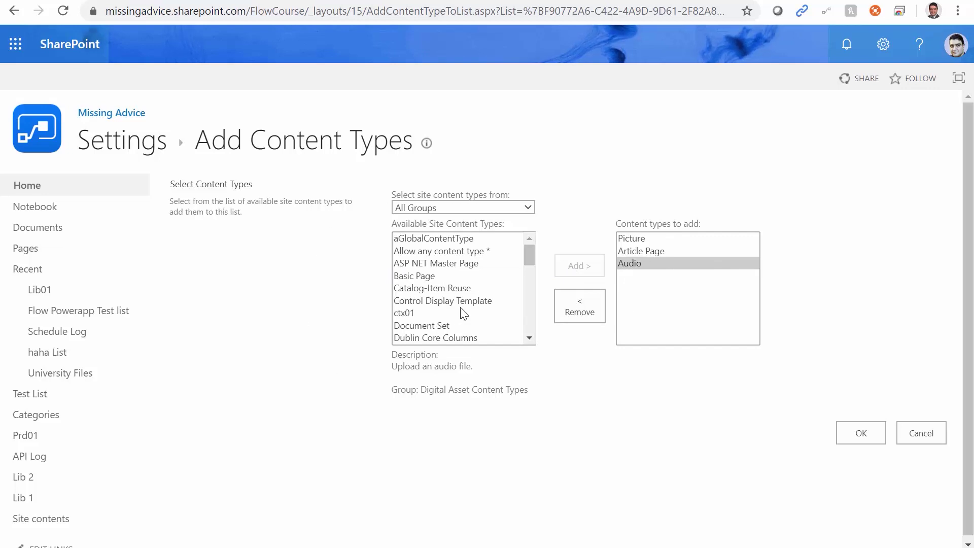
click(840, 433)
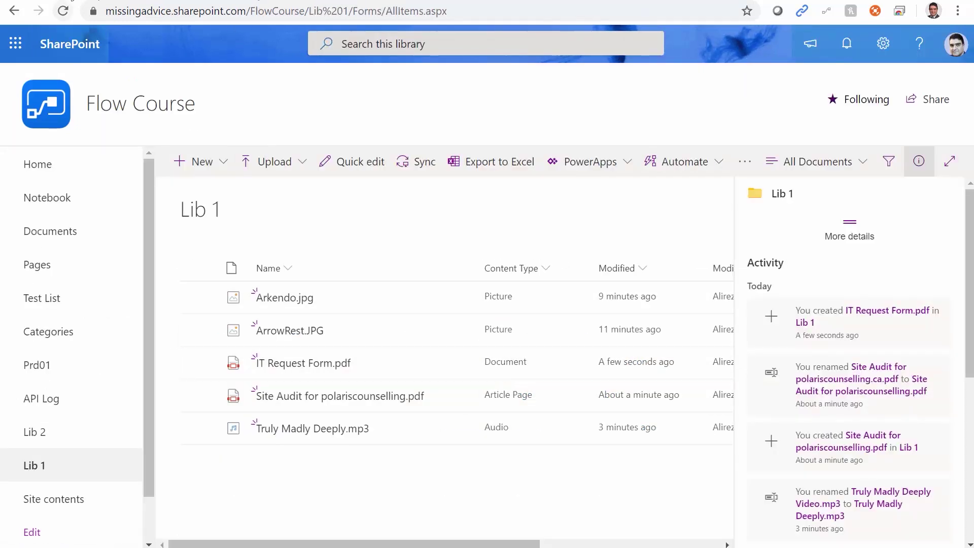
Step: Check Lib 2's Document, Picture, Article Page and Audio content types against Lib 1, then reopen Lib 2
click(76, 0)
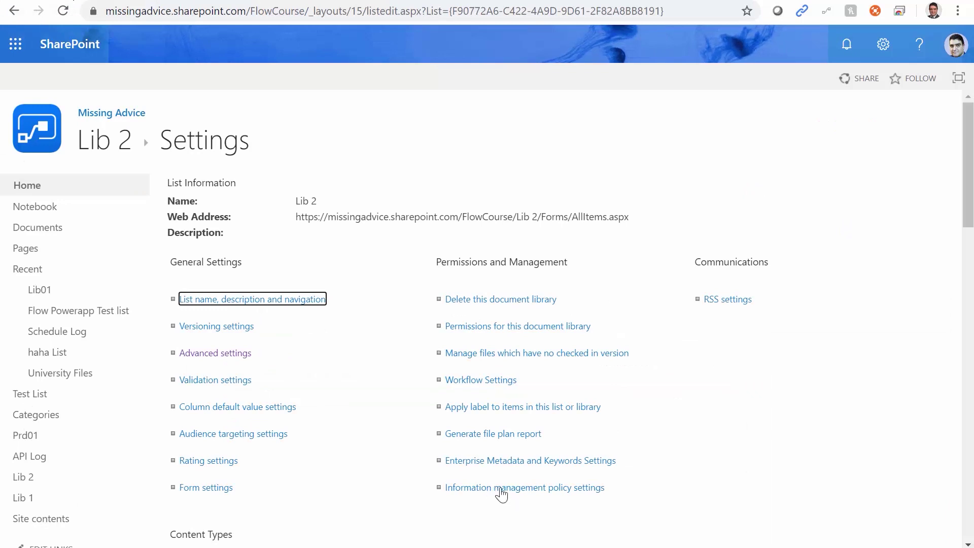
scroll(502, 489, down, 4)
scroll(521, 487, down, 2)
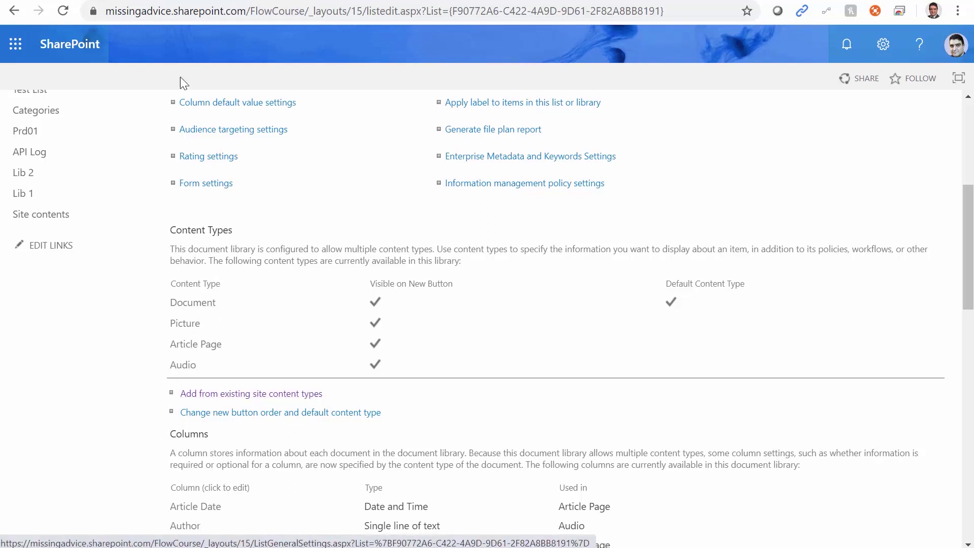
key(alt+Left)
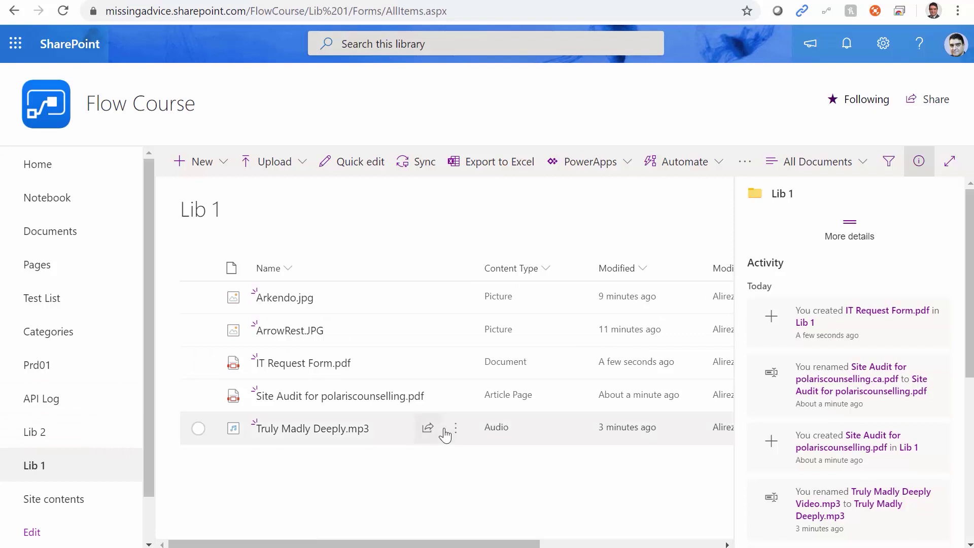
mouse_move(446, 432)
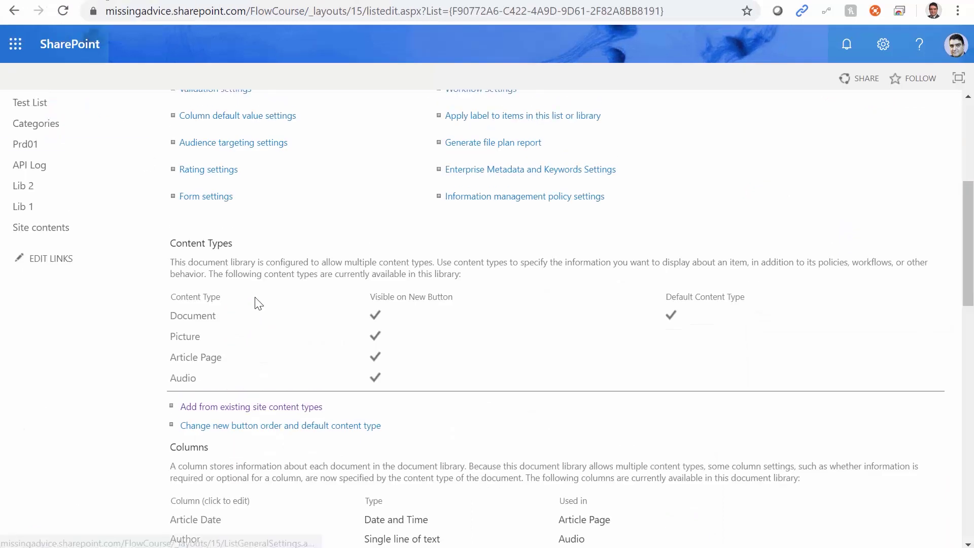
click(21, 477)
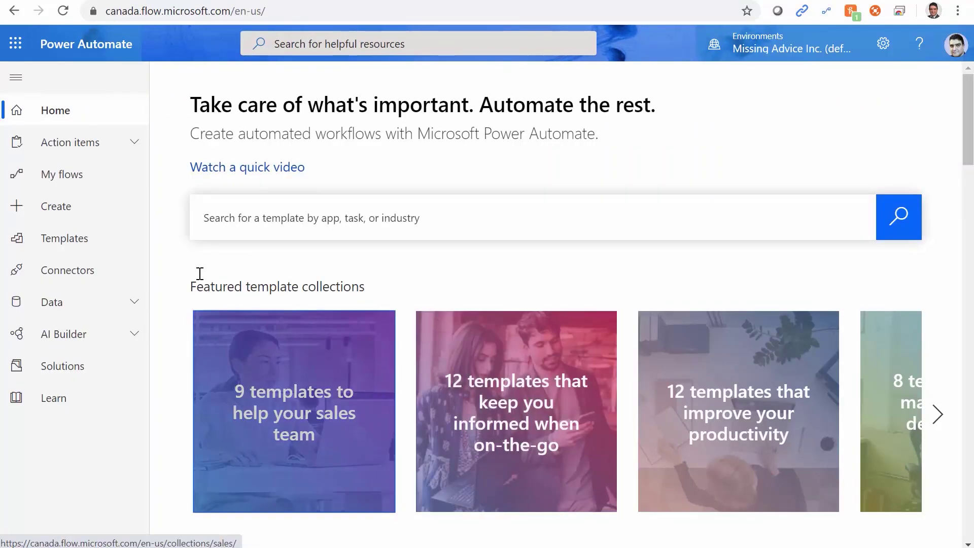
Step: Create an instant flow named 'Copy SharePoint Files Demo' using the 'Manually trigger a flow' trigger
click(63, 212)
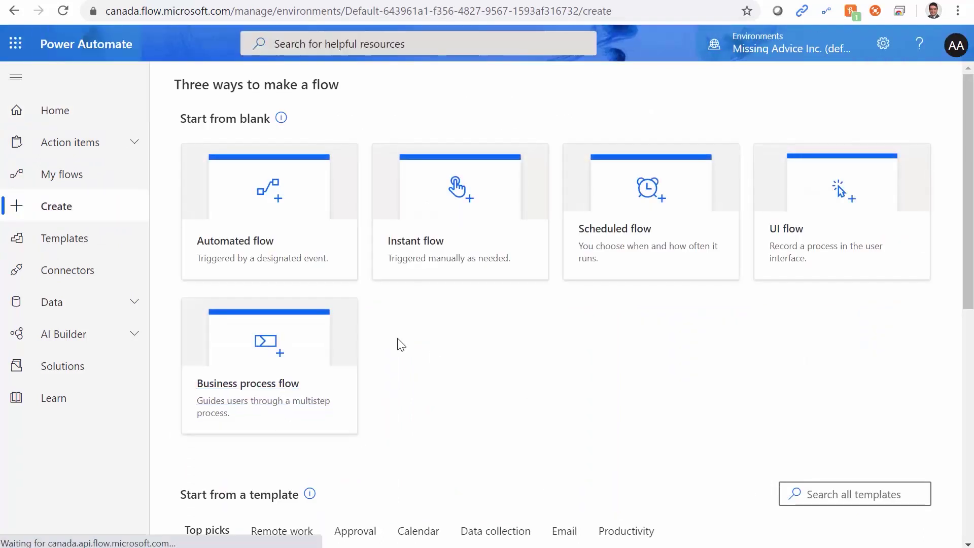
click(467, 208)
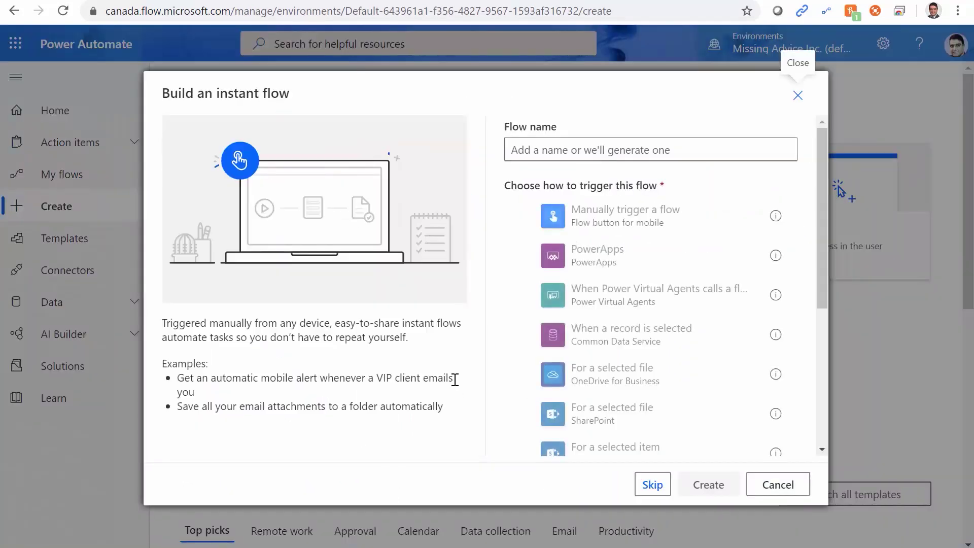
click(541, 153)
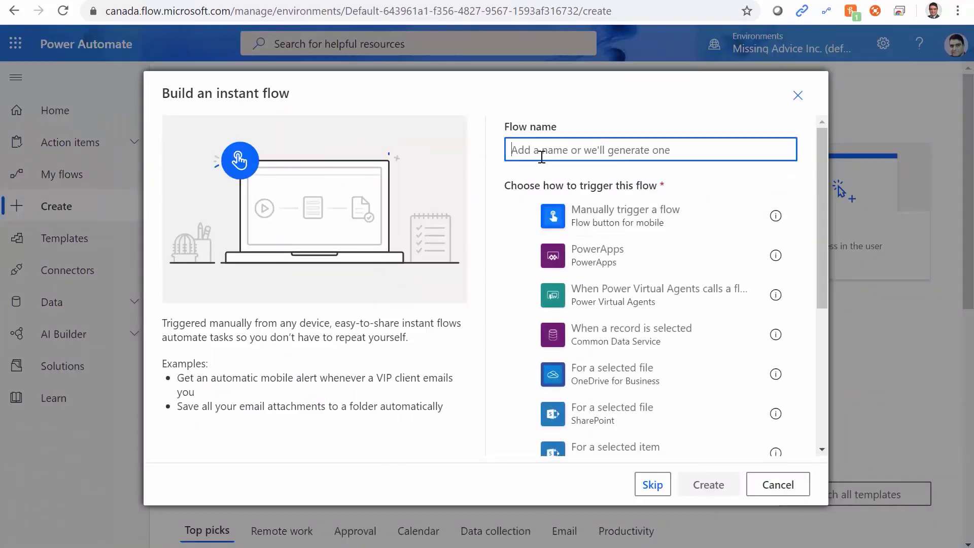
text(Copy)
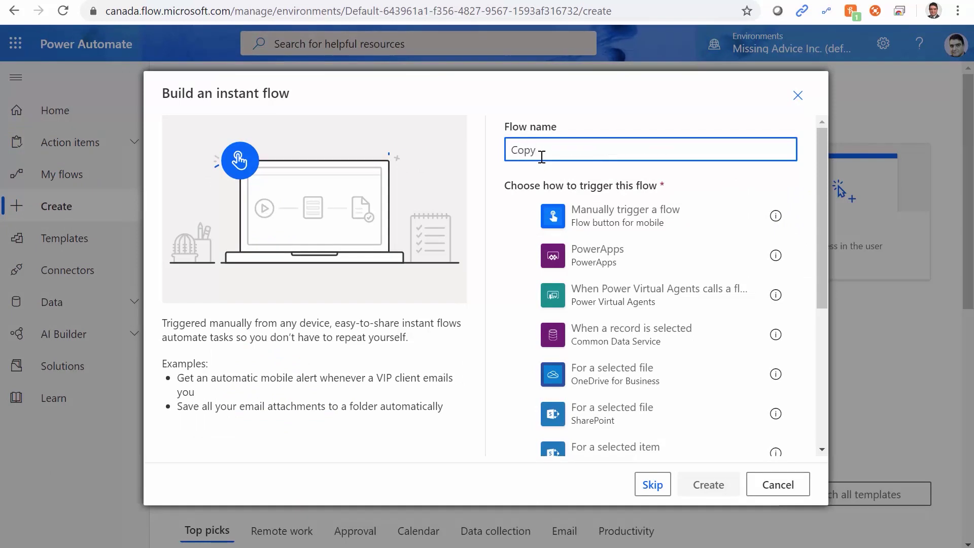
text( SharePoint Files Demo)
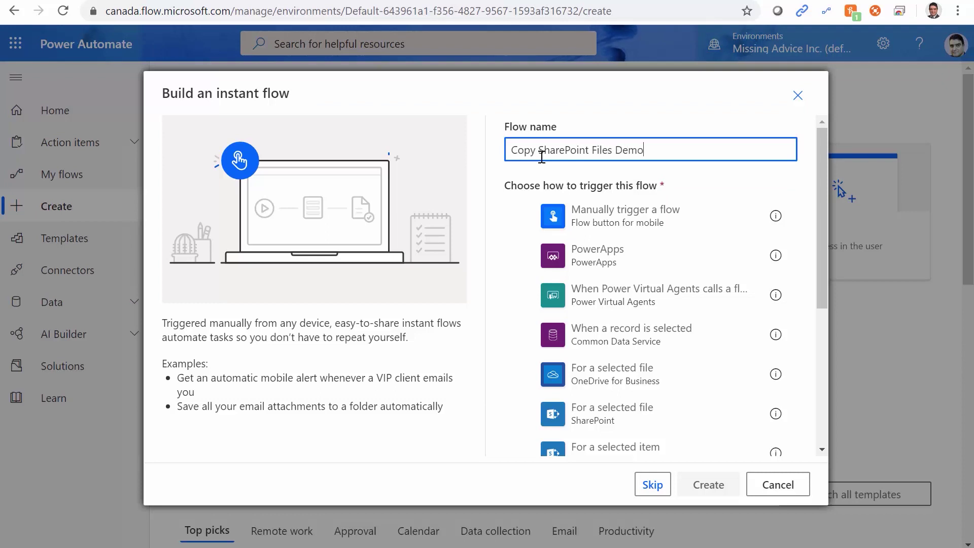
click(547, 219)
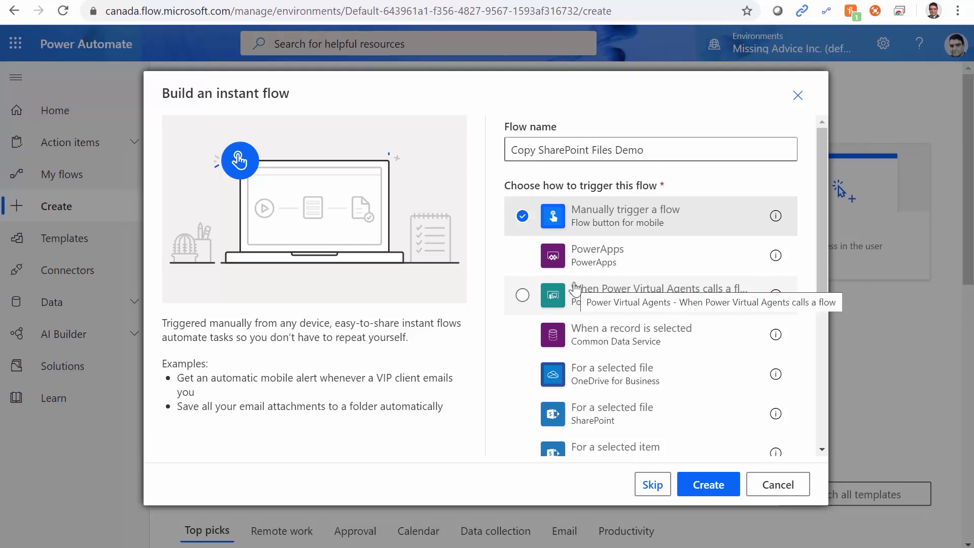
click(718, 490)
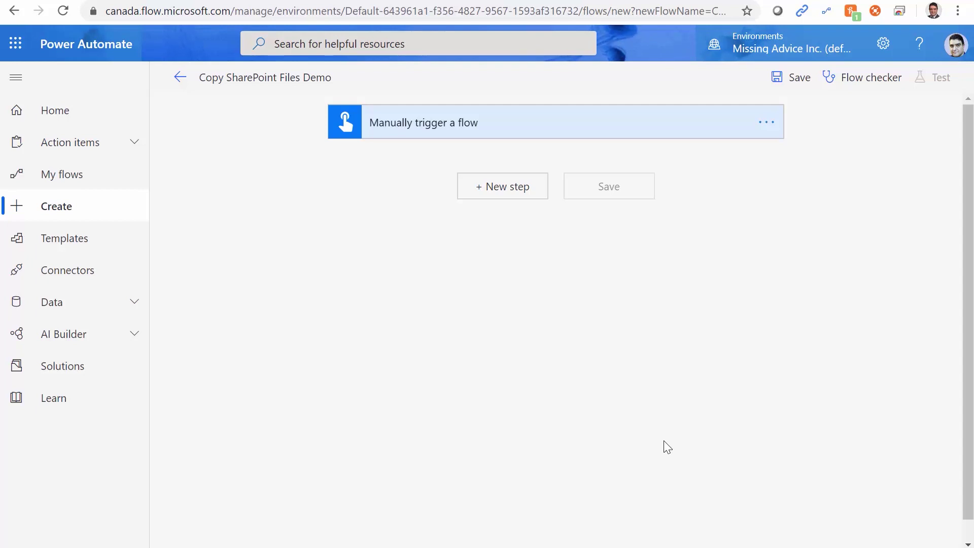
Step: Add a SharePoint 'Get files (properties only)' action after the manual trigger
click(499, 190)
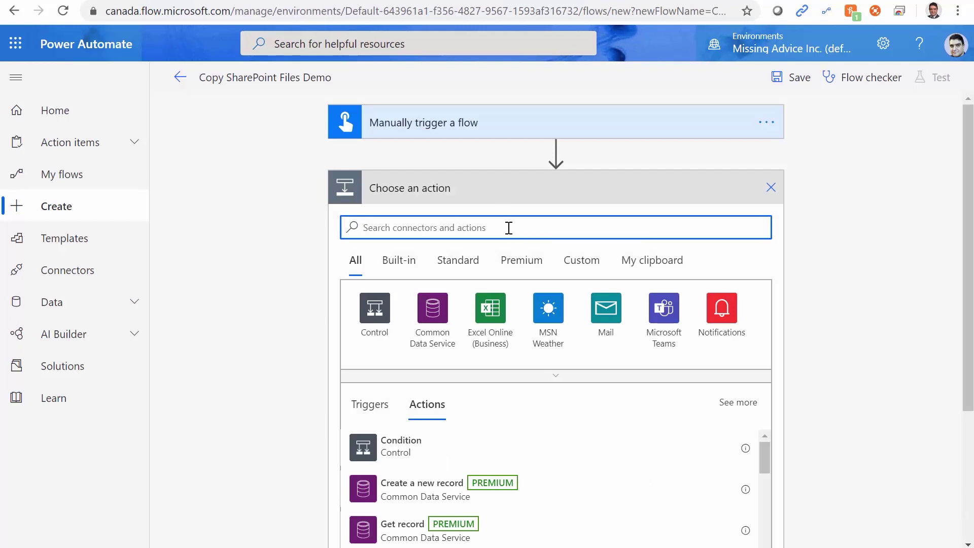
text(SharePoint)
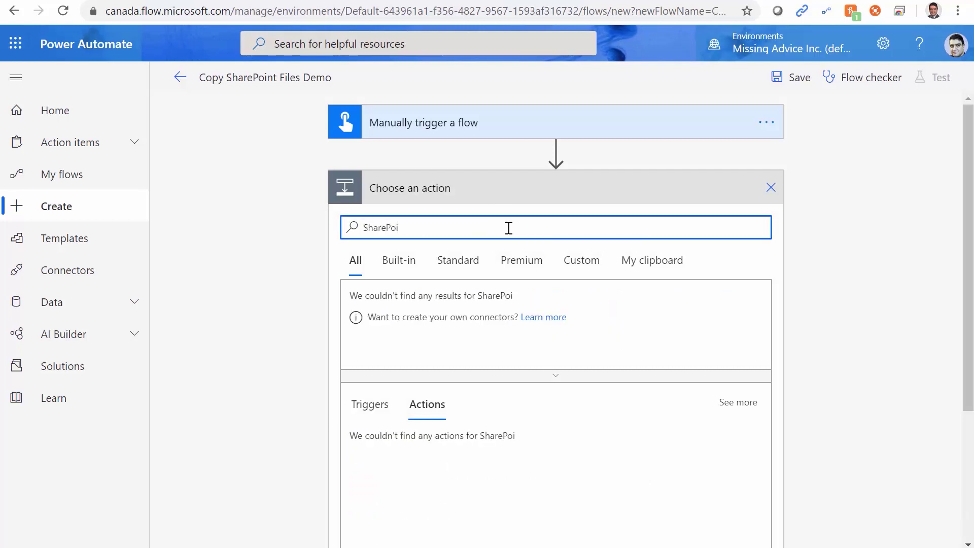
click(374, 307)
text(Ge)
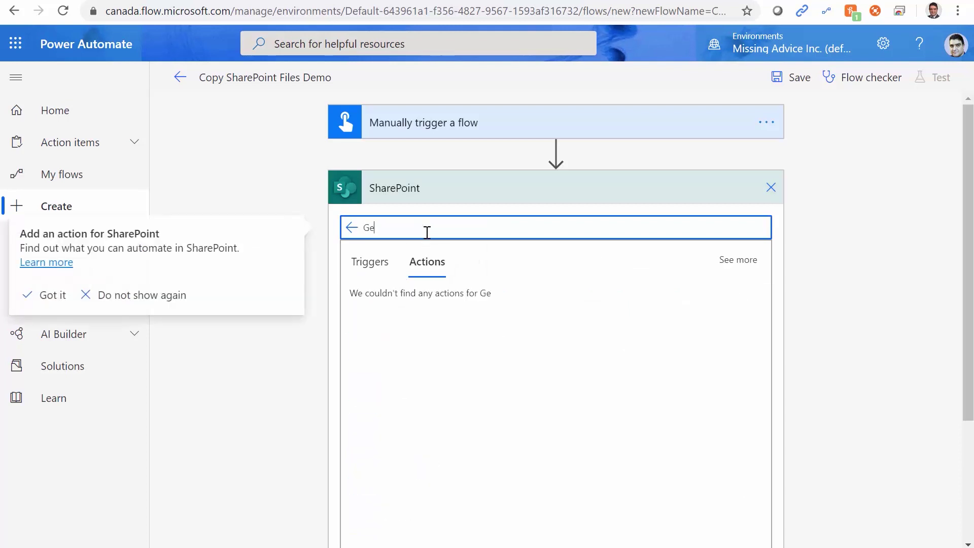
text(t files)
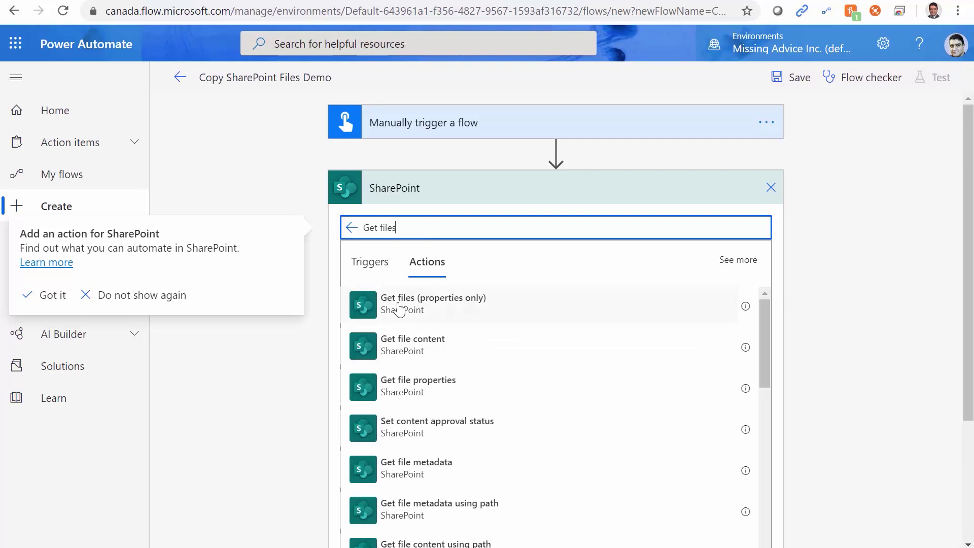
click(426, 307)
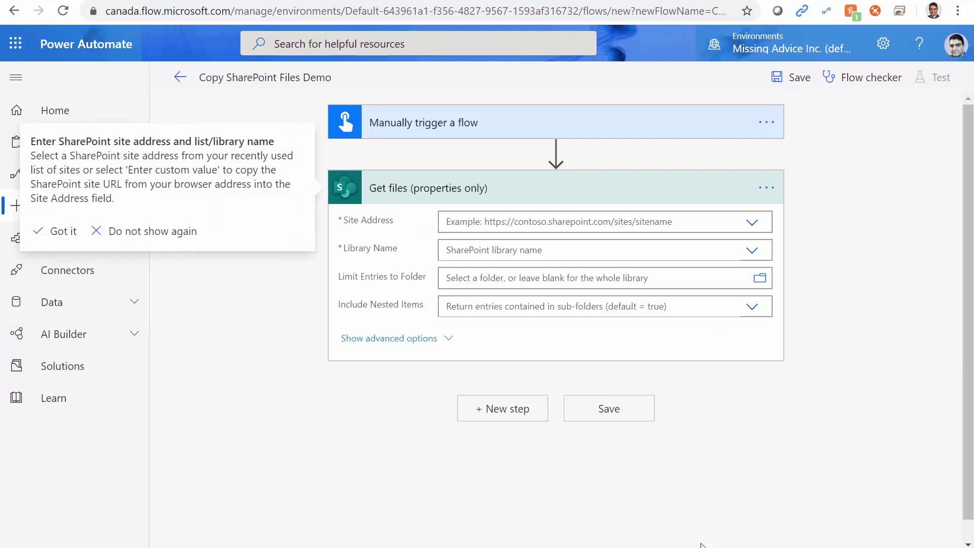
click(753, 228)
click(753, 225)
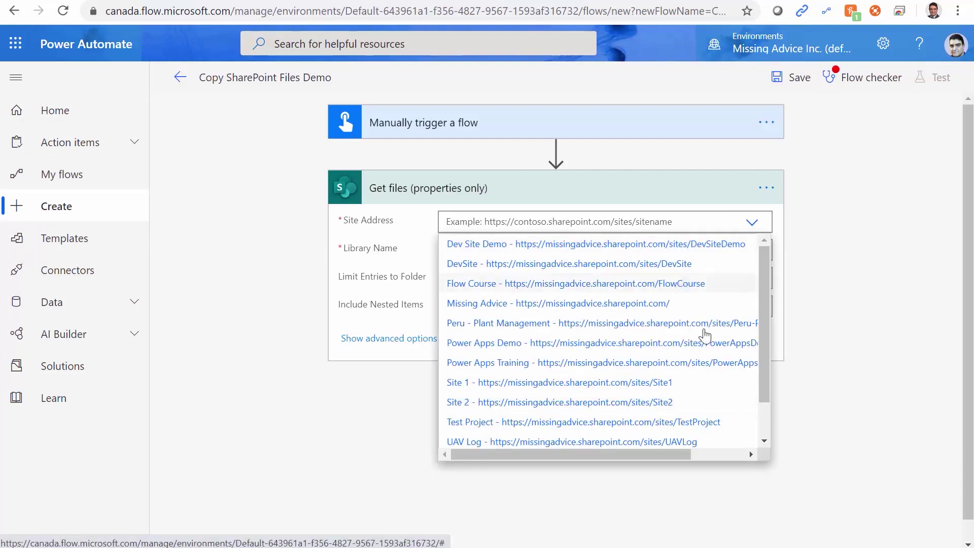
Step: Switch the Get files Site Address field to a custom value
click(680, 283)
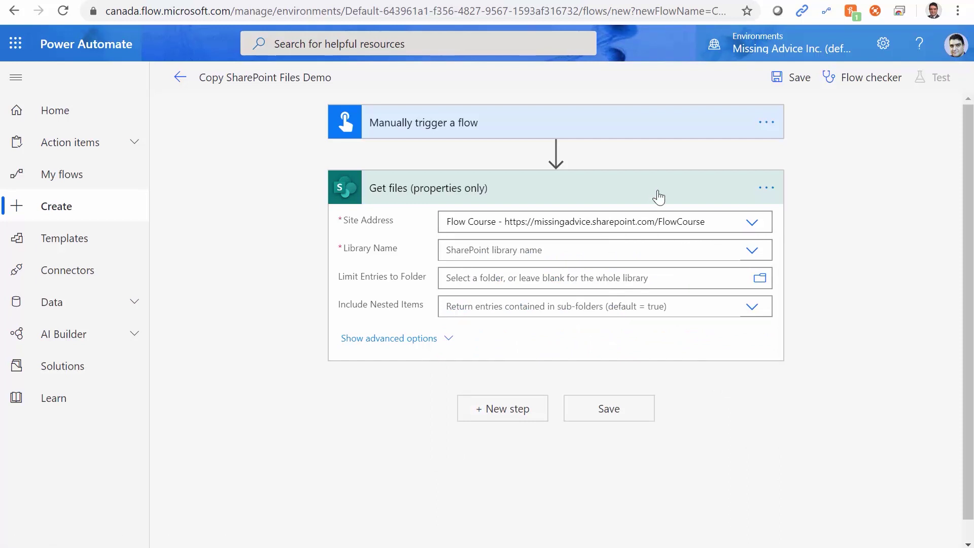
click(762, 228)
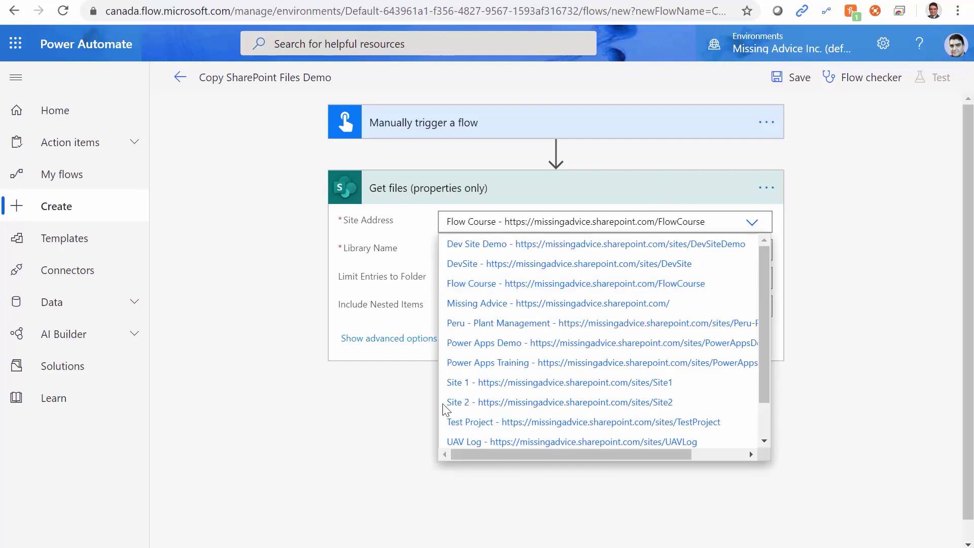
scroll(469, 405, down, 2)
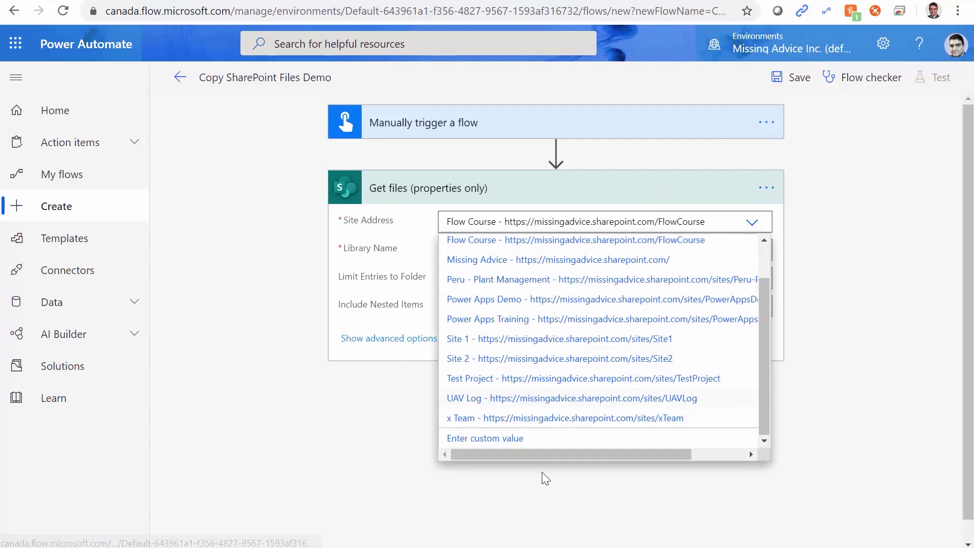
click(466, 444)
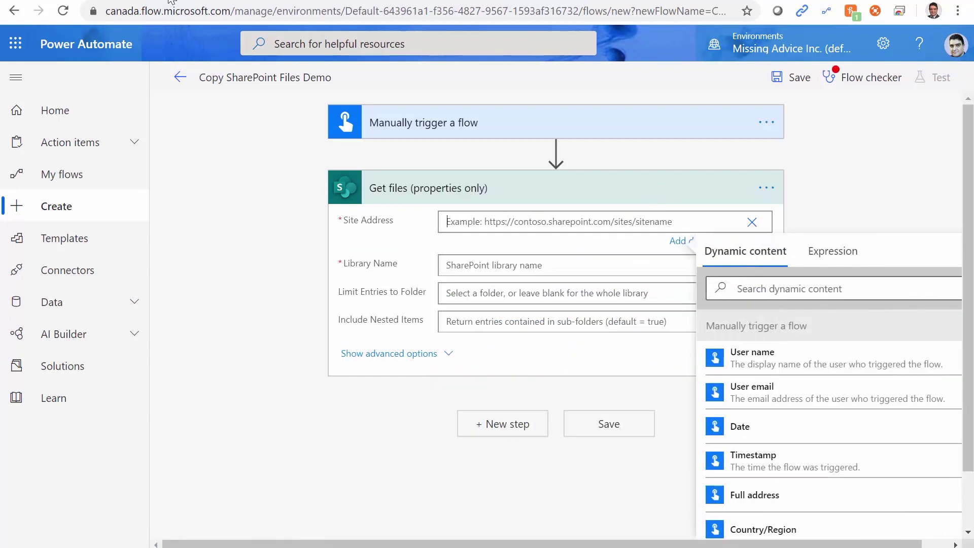
key(ctrl+Tab)
click(257, 11)
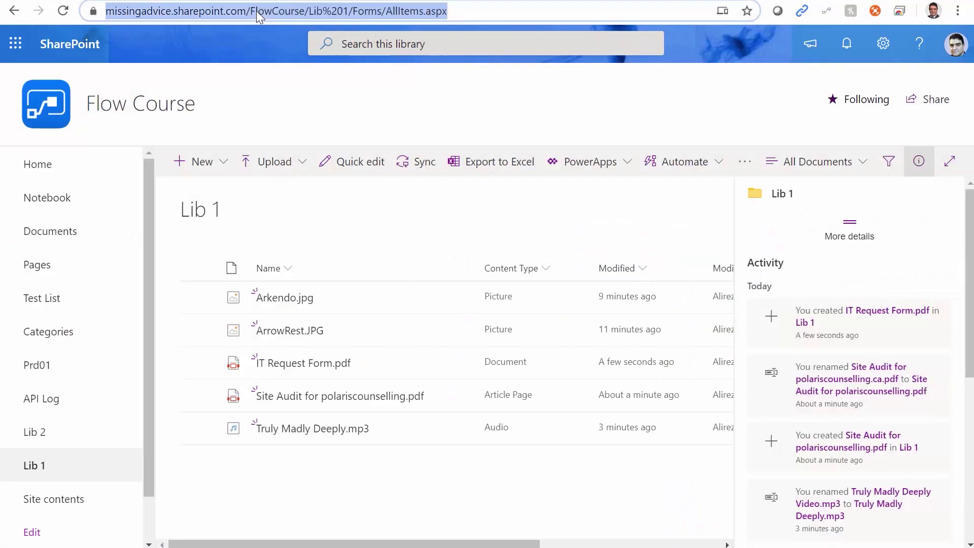
key(Home)
key(shift+ctrl+Right)
key(shift+ctrl+Right)
key(shift+ctrl+Right)
key(shift+ctrl+Right)
key(shift+ctrl+Right)
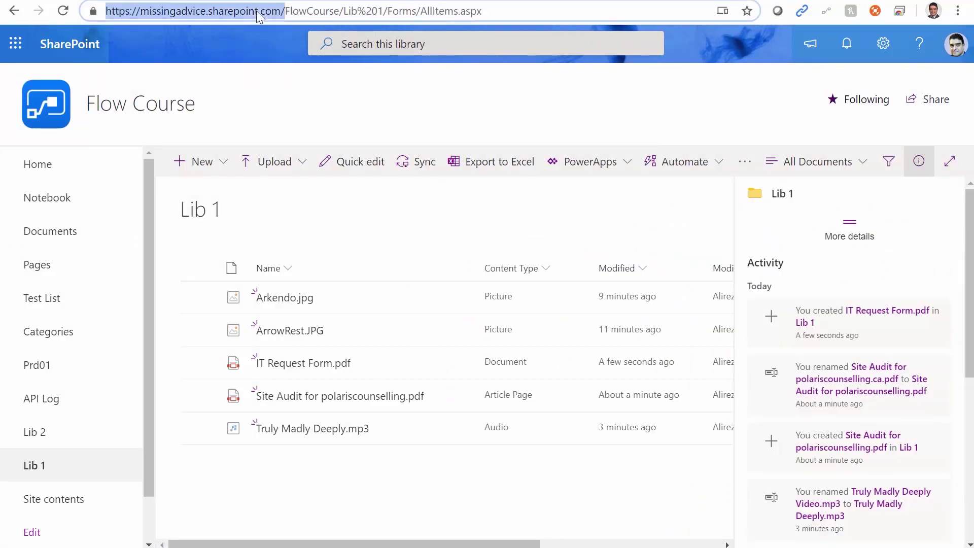
key(shift+ctrl+Left)
key(shift+ctrl+Right)
key(ctrl+c)
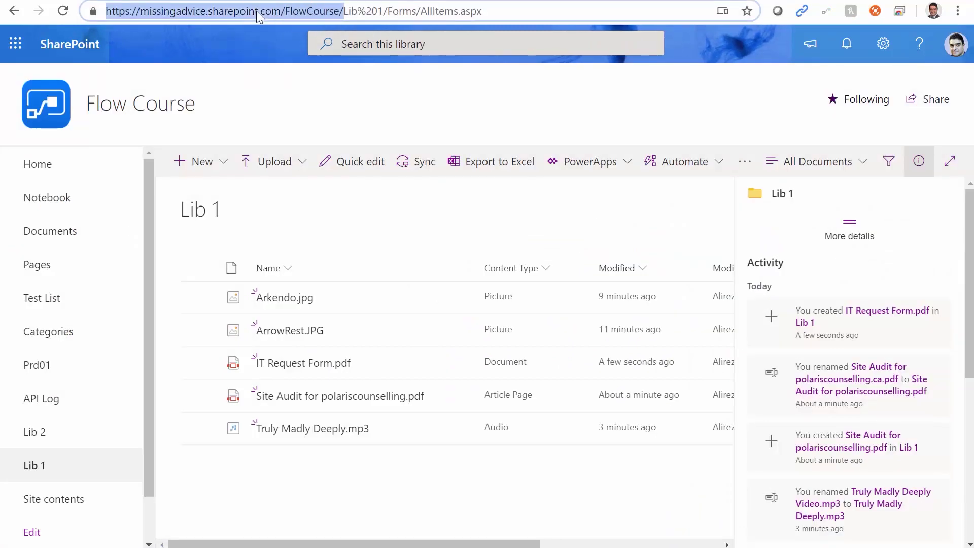
key(ctrl+shift+Tab)
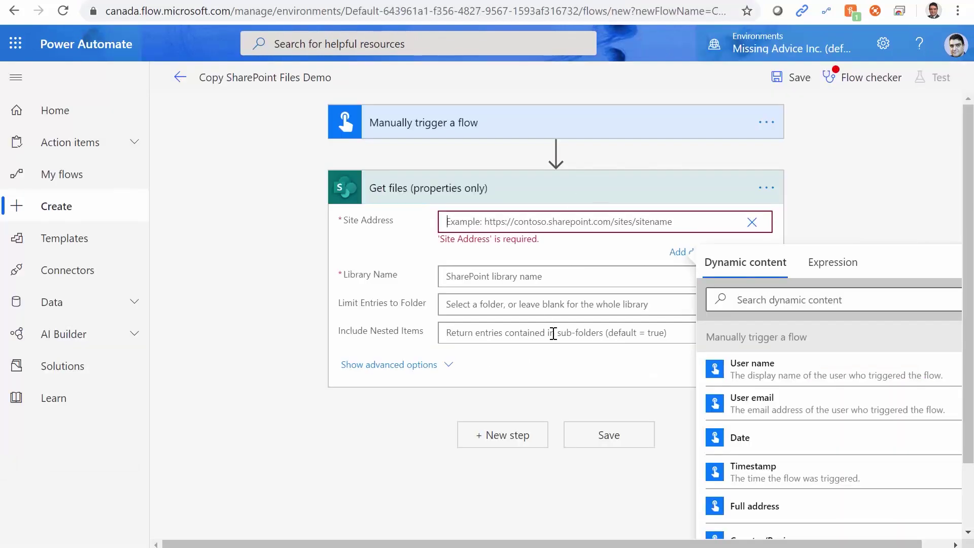
click(519, 227)
key(ctrl+v)
click(833, 217)
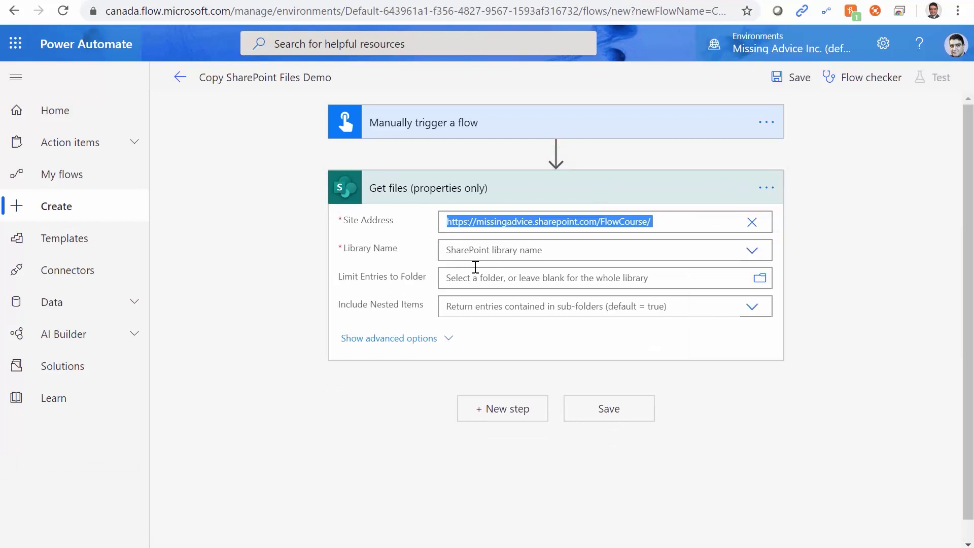
Step: Set Library Name to Lib 1, review the advanced options, and collapse the Get files card
click(752, 253)
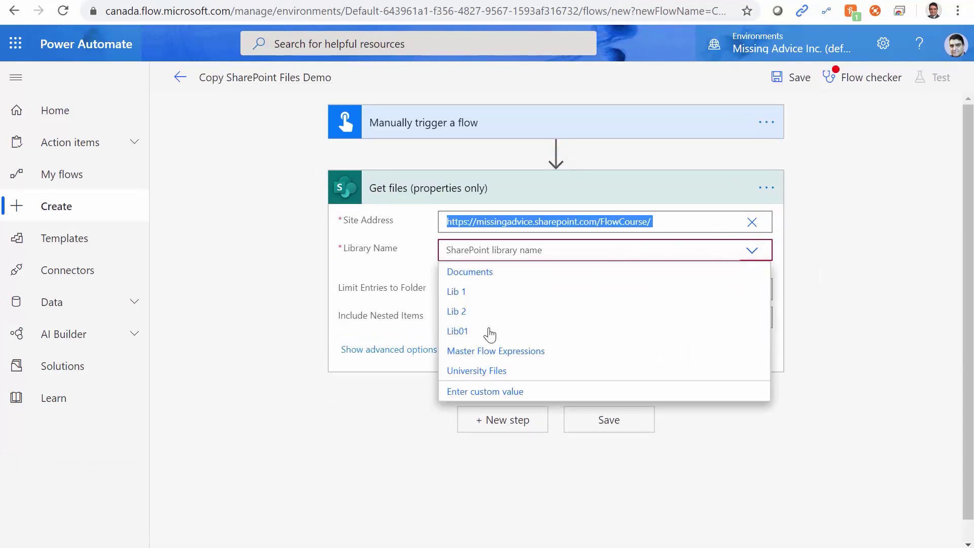
click(468, 294)
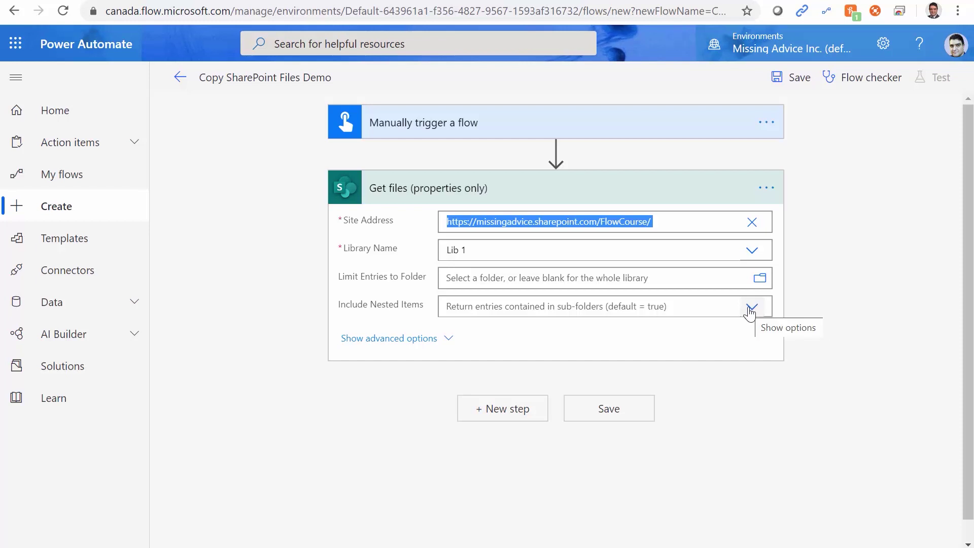
click(448, 339)
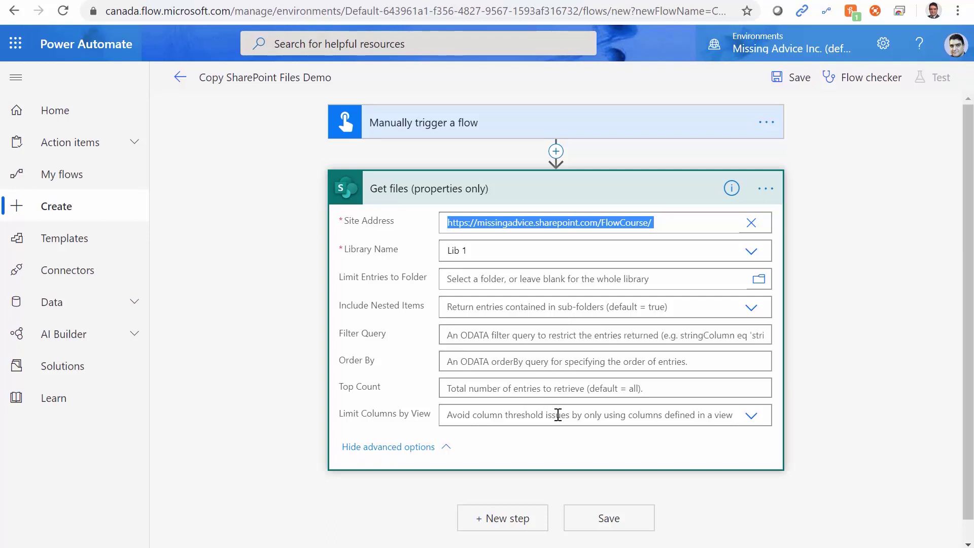
click(515, 197)
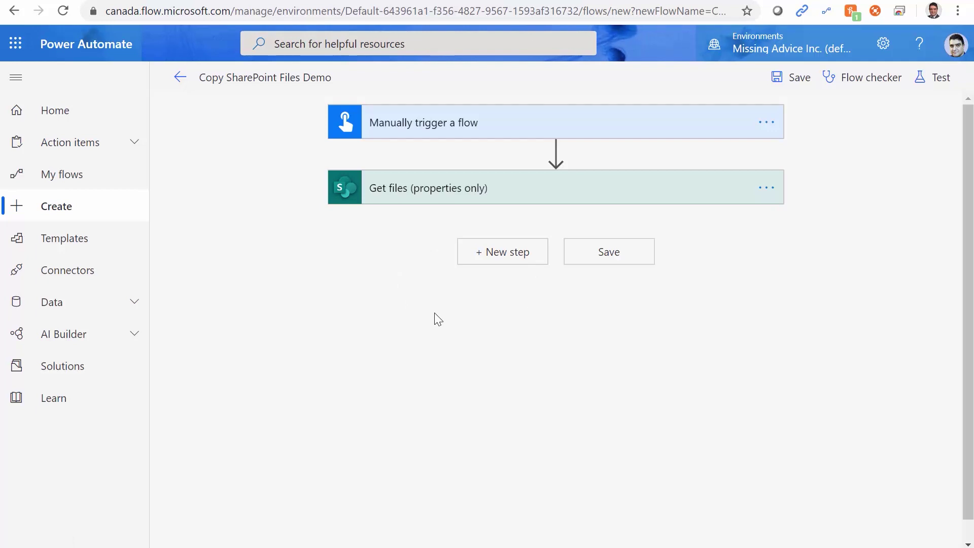
Step: Add an Apply to each loop over the 'value' output of Get files (properties only)
click(522, 256)
text(Appl)
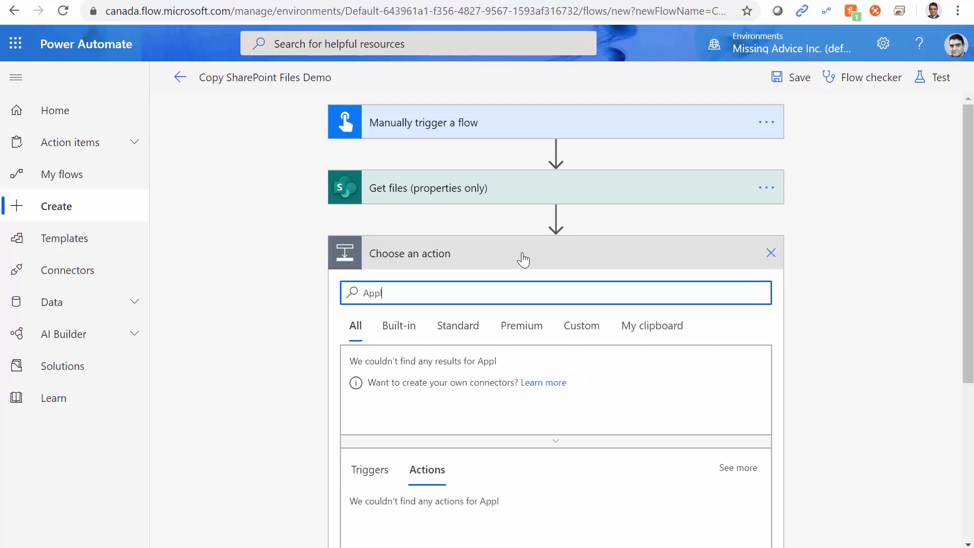
text(y to each)
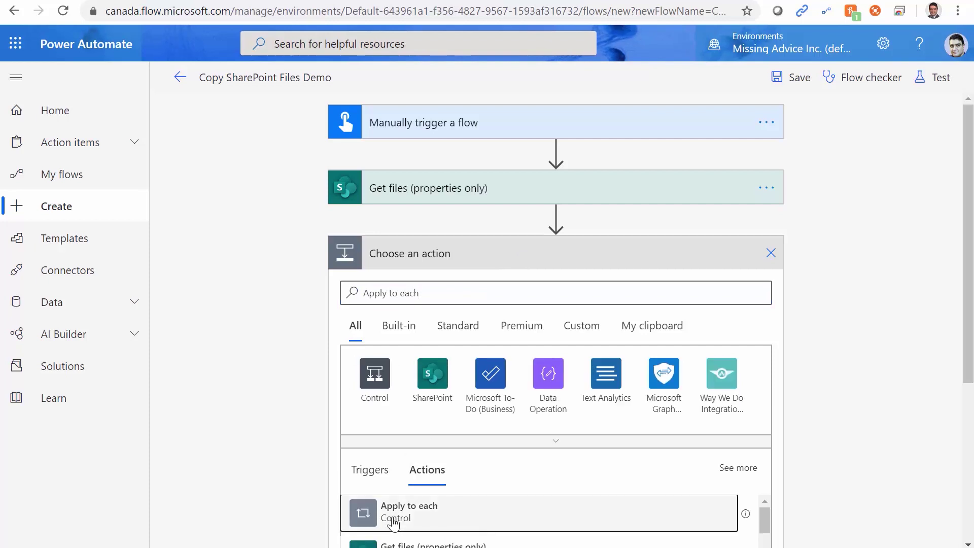
click(441, 505)
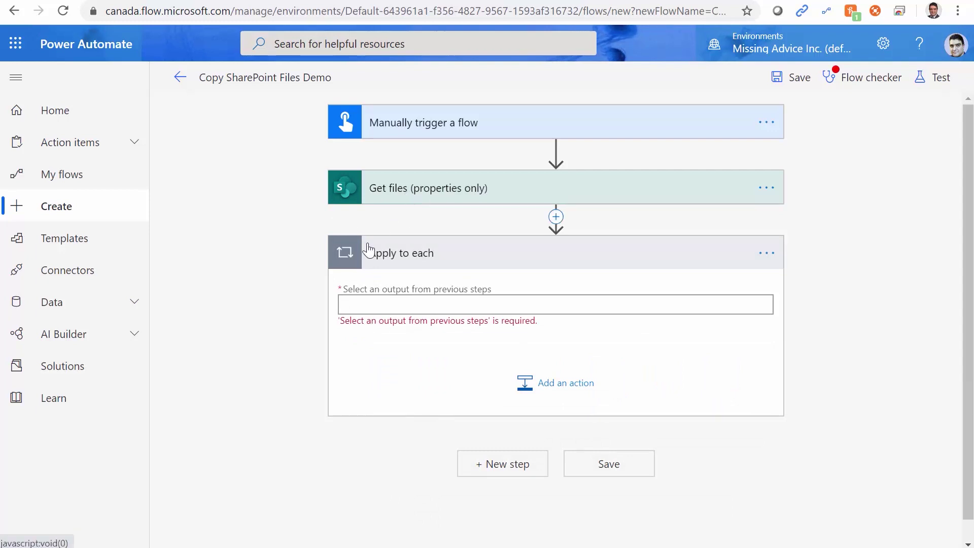
click(490, 308)
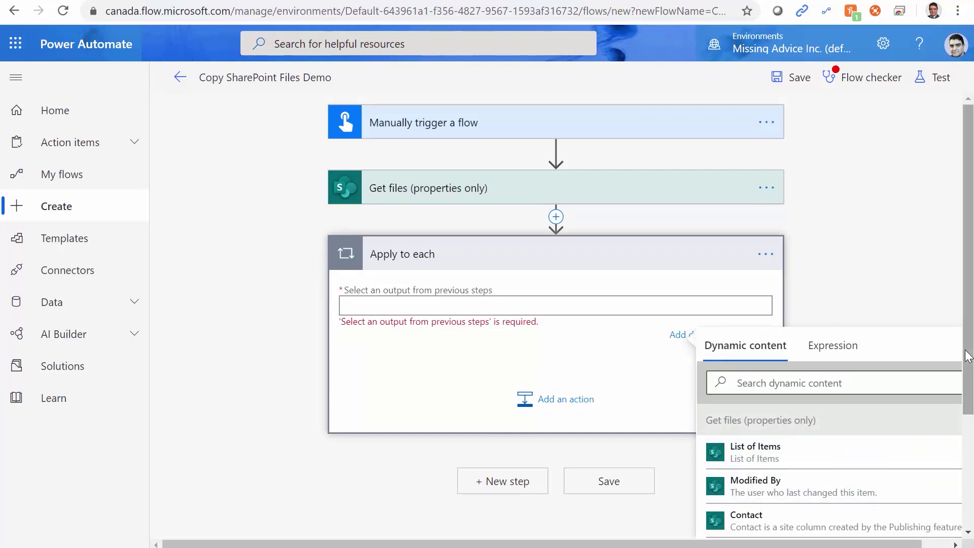
drag(968, 357, 969, 481)
scroll(820, 430, down, 3)
click(751, 417)
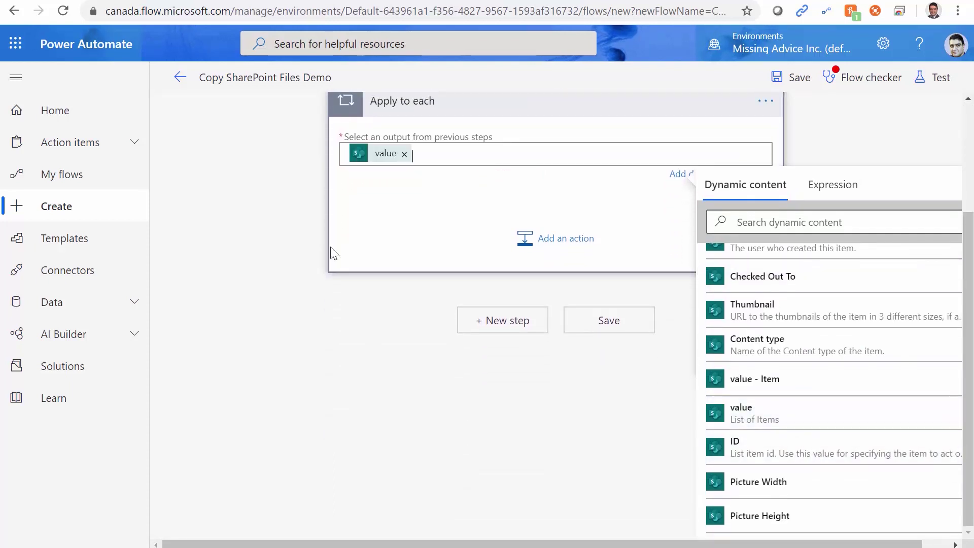
scroll(398, 245, up, 3)
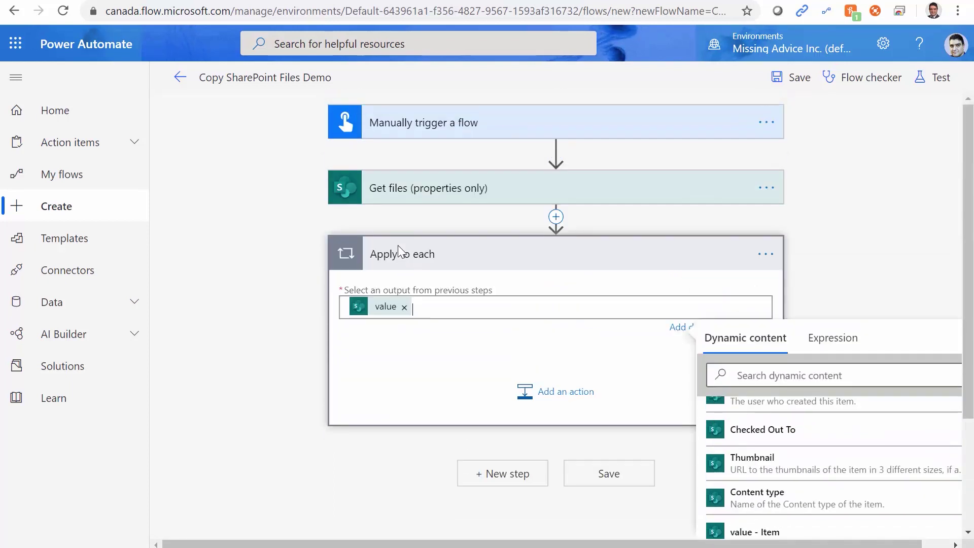
click(458, 357)
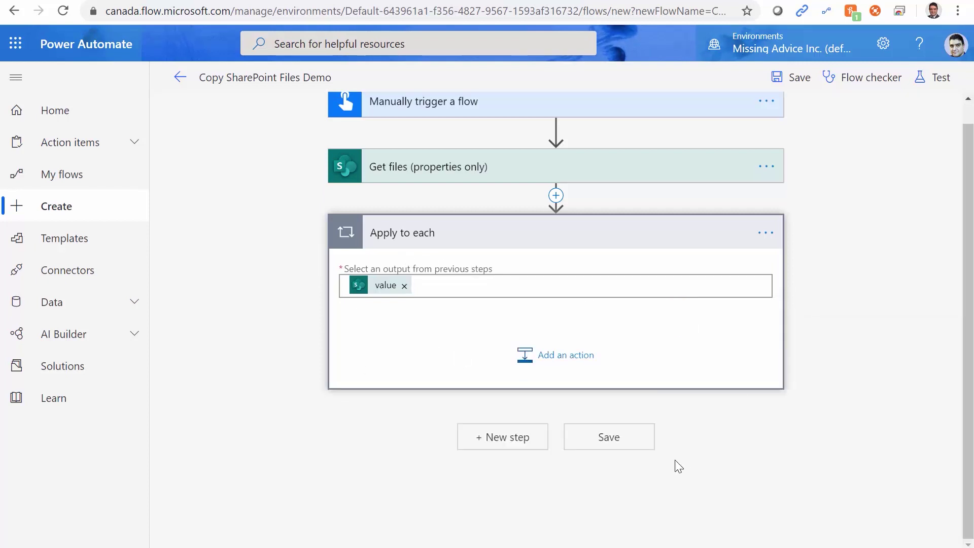
Step: Add a SharePoint Copy file action in the loop with Current Site Address Flow Course
click(538, 361)
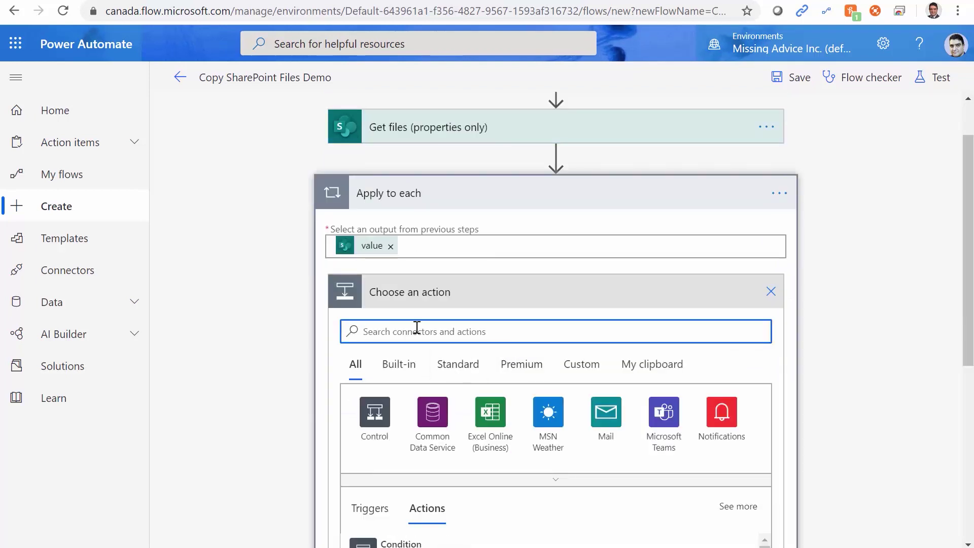
text(SharePo)
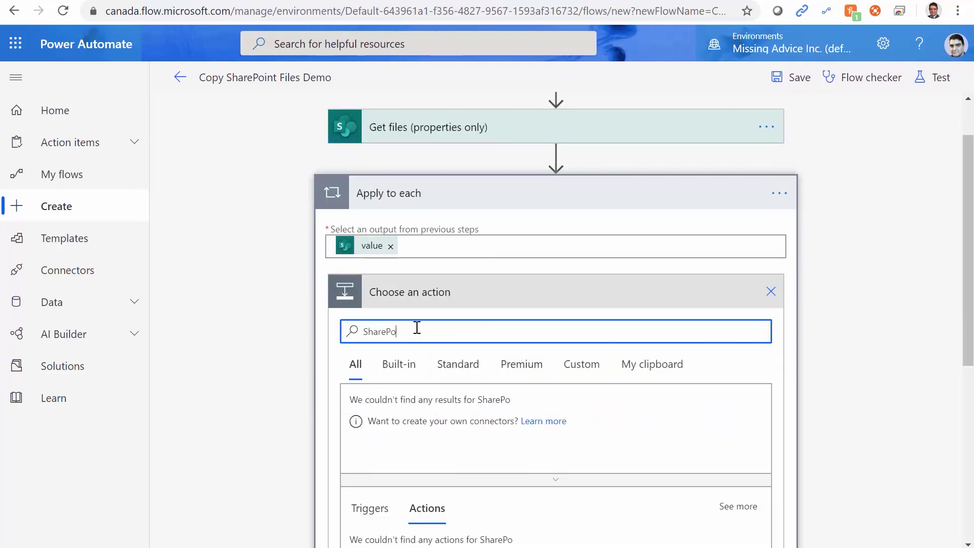
text(int)
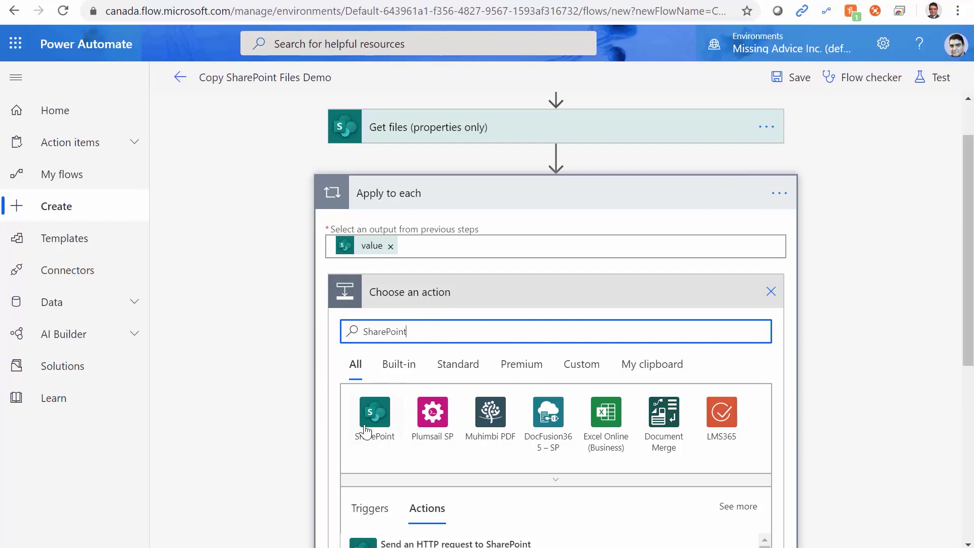
click(374, 413)
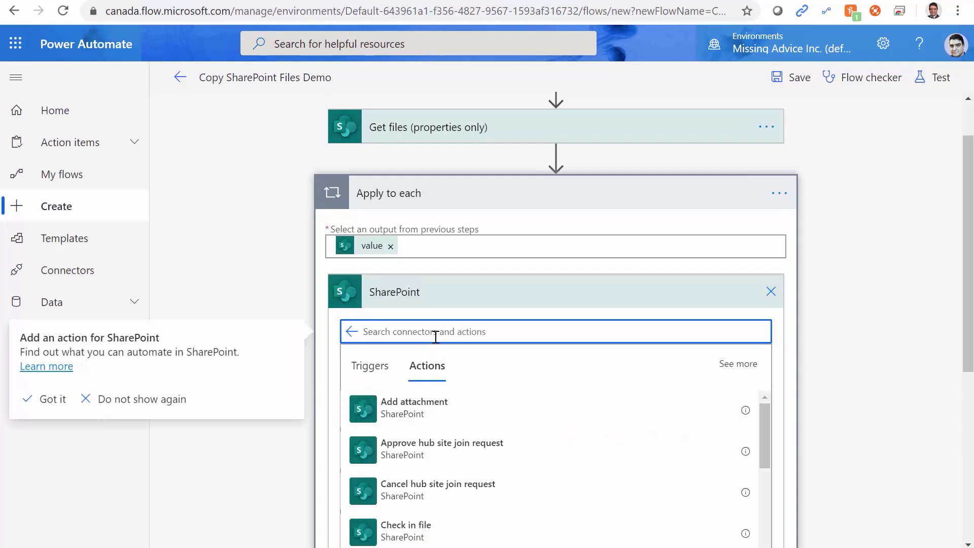
text(Copy file)
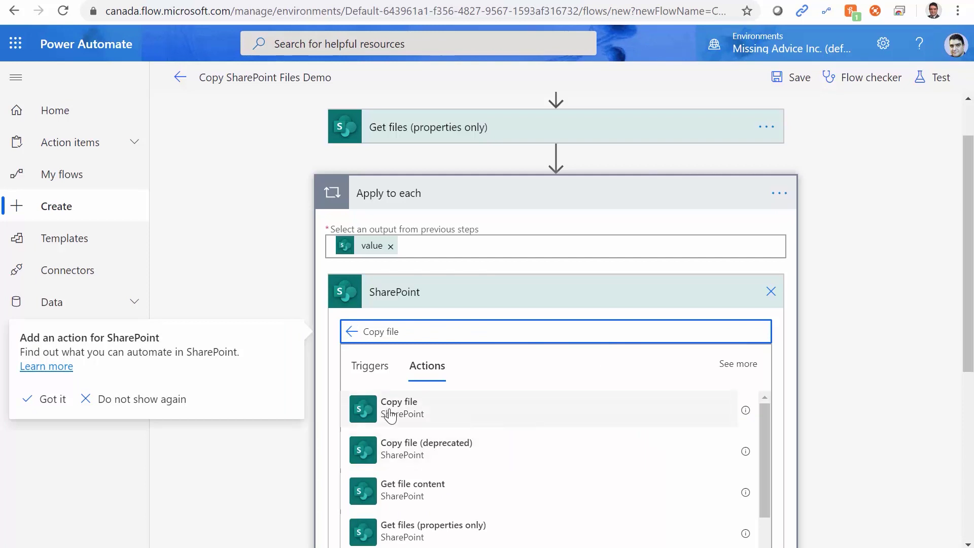
click(389, 413)
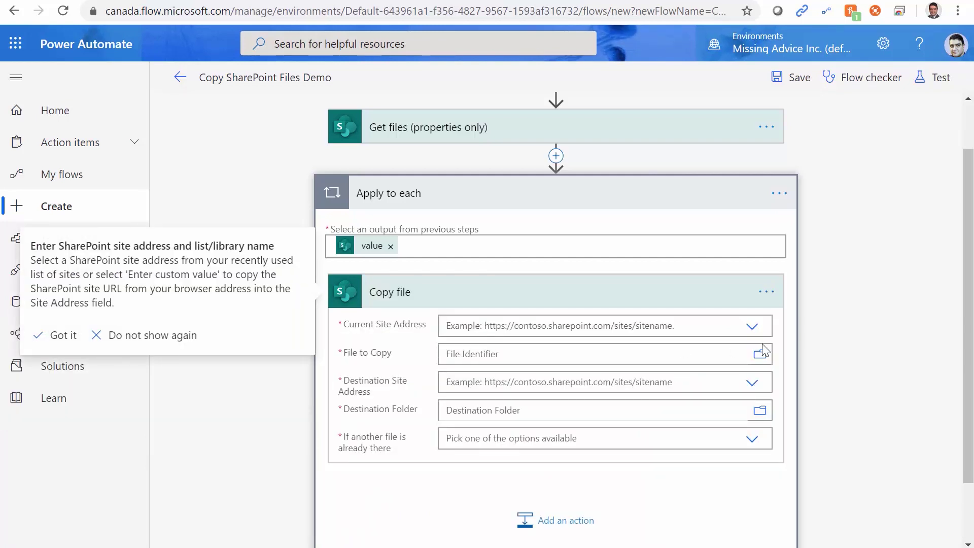
click(752, 325)
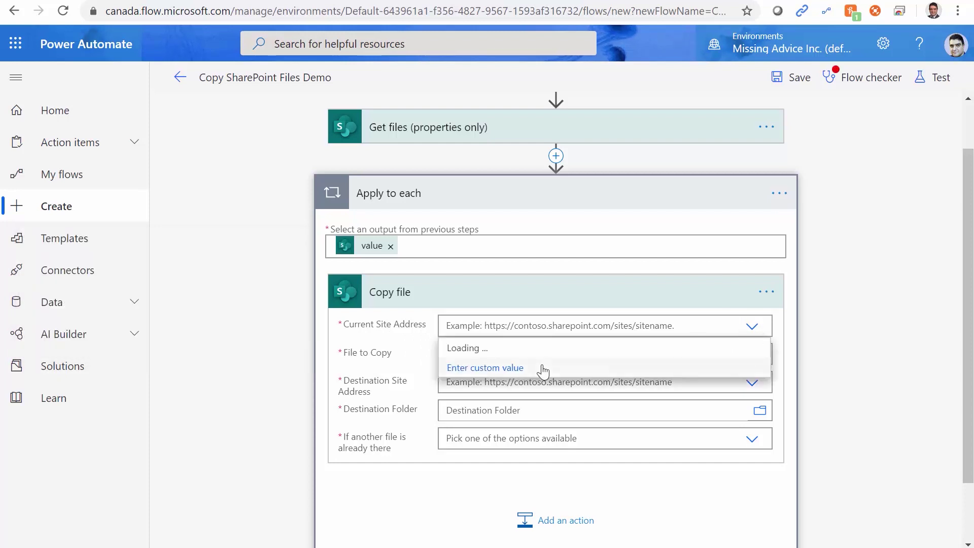
click(604, 391)
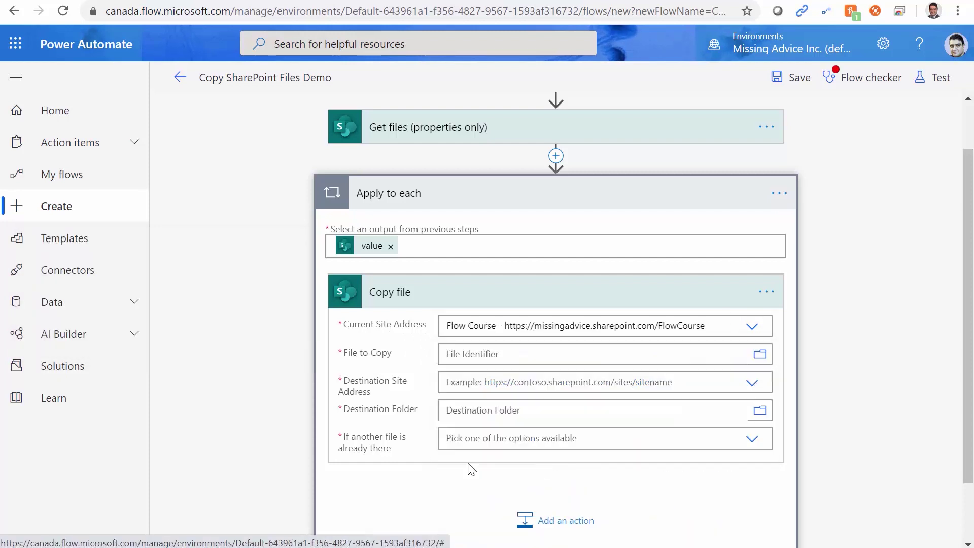
Step: Set Copy file's File to Copy to the Identifier dynamic content
click(606, 360)
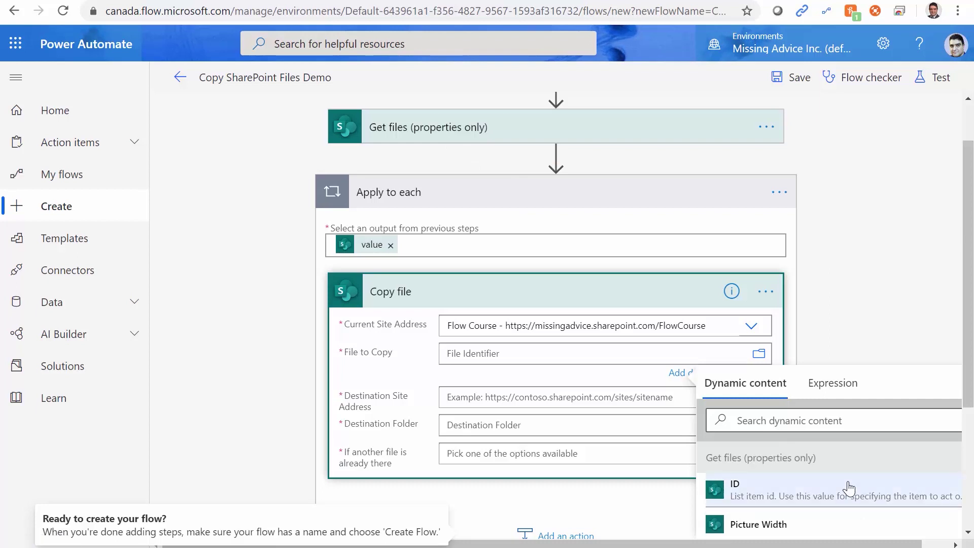
scroll(907, 452, down, 5)
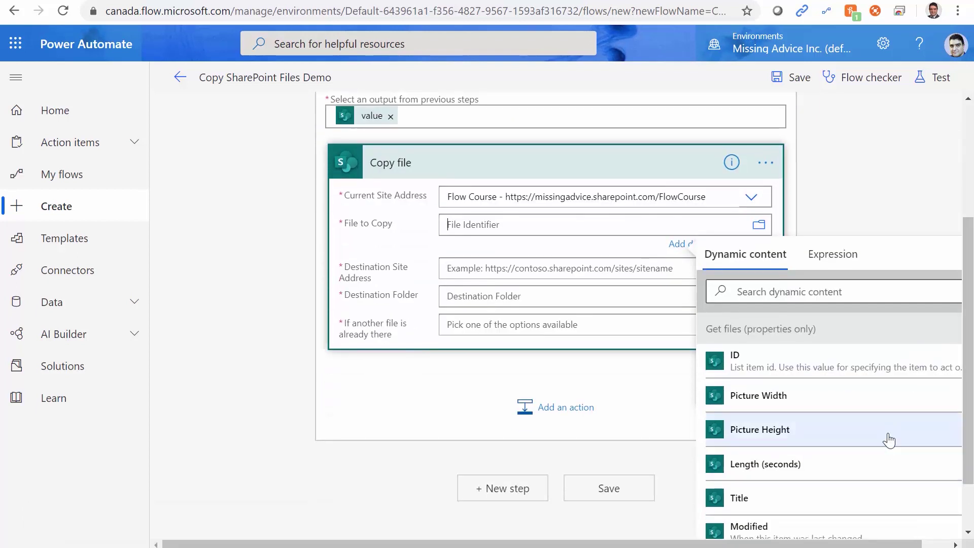
scroll(889, 440, down, 5)
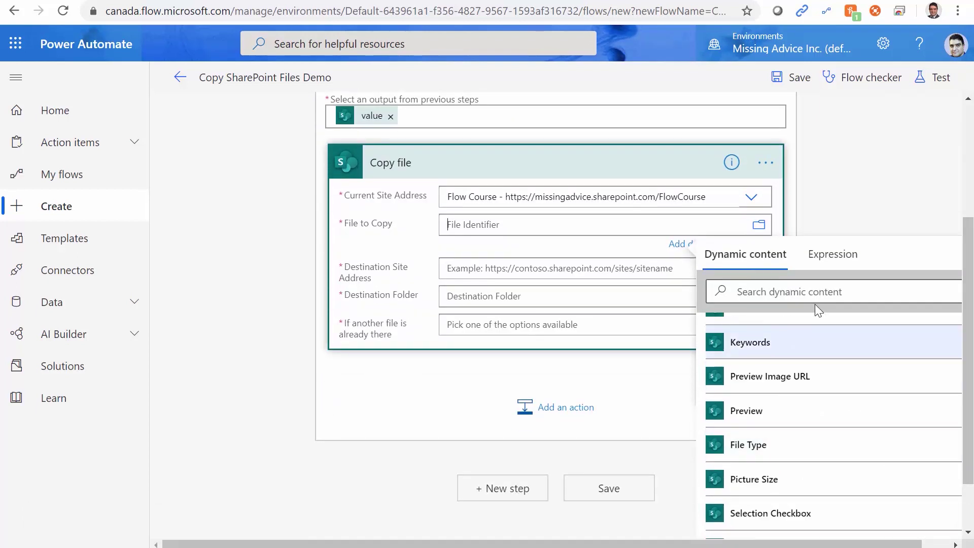
click(808, 290)
text(Ident)
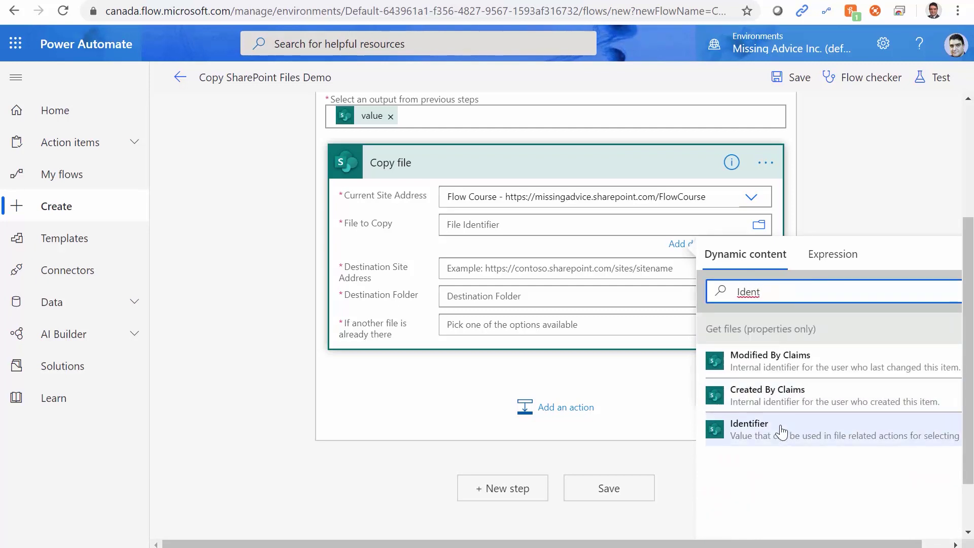
click(785, 430)
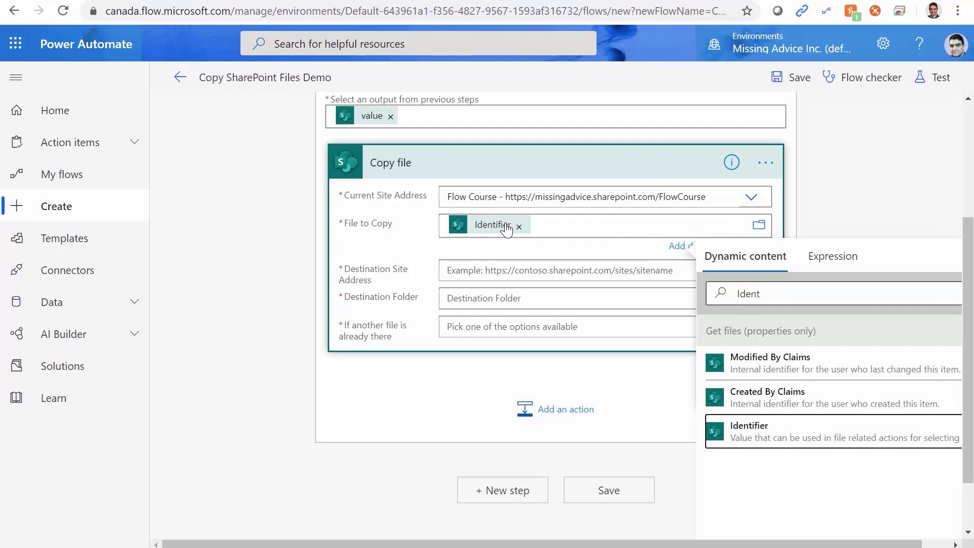
click(352, 275)
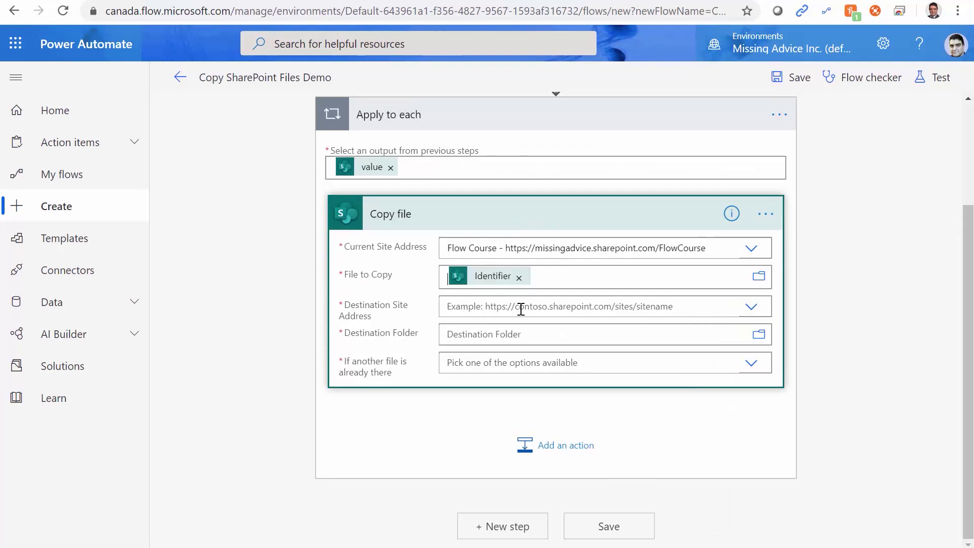
Step: Target the Flow Course site's /Lib 2 folder and replace files that already exist
click(751, 306)
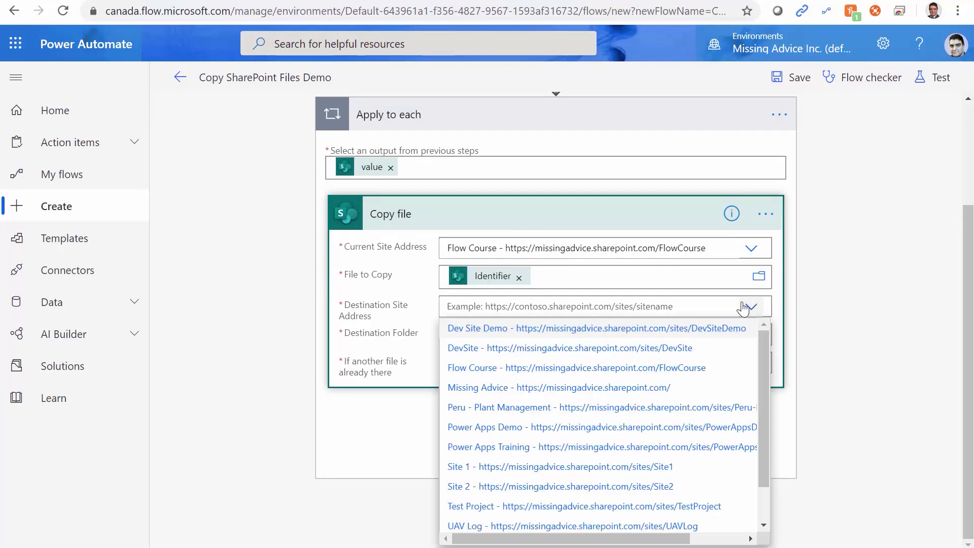
click(634, 367)
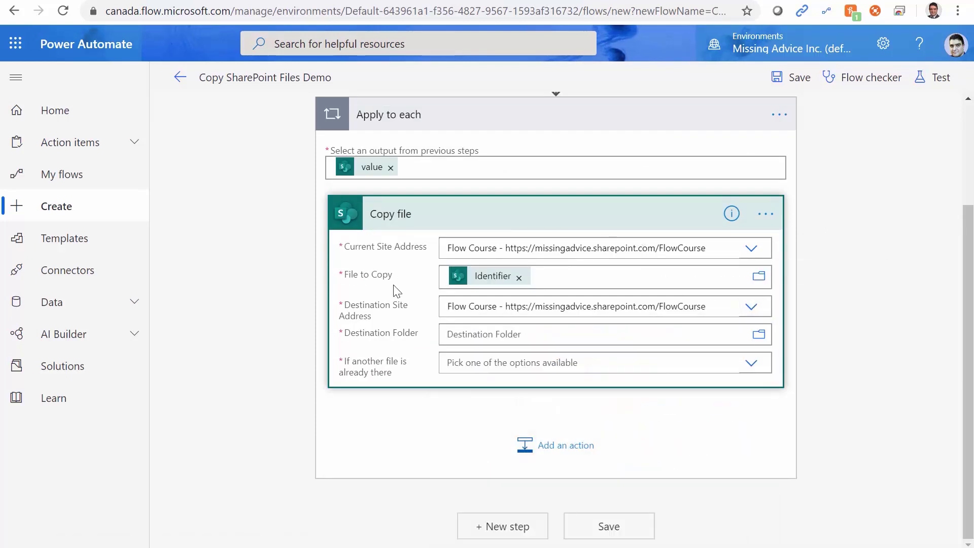
click(654, 335)
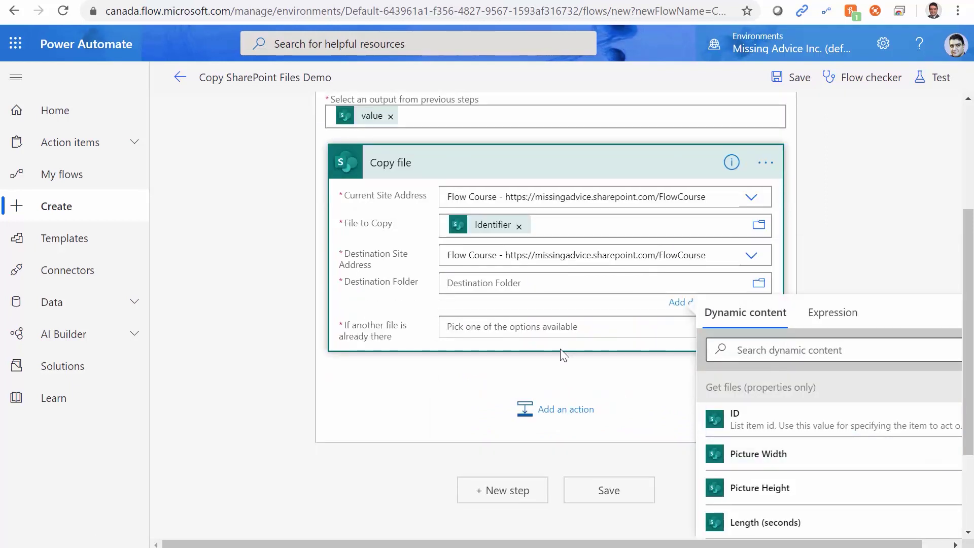
click(758, 283)
click(574, 282)
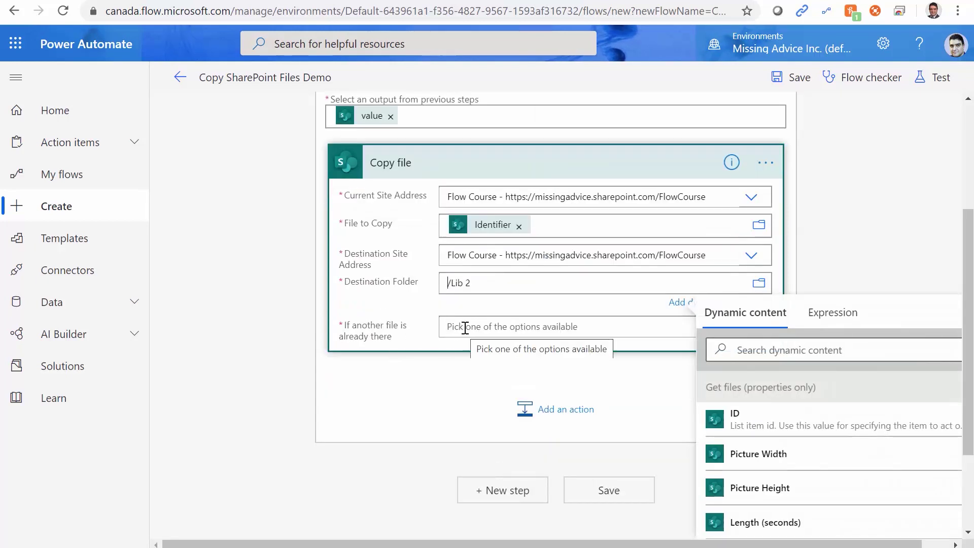
click(648, 336)
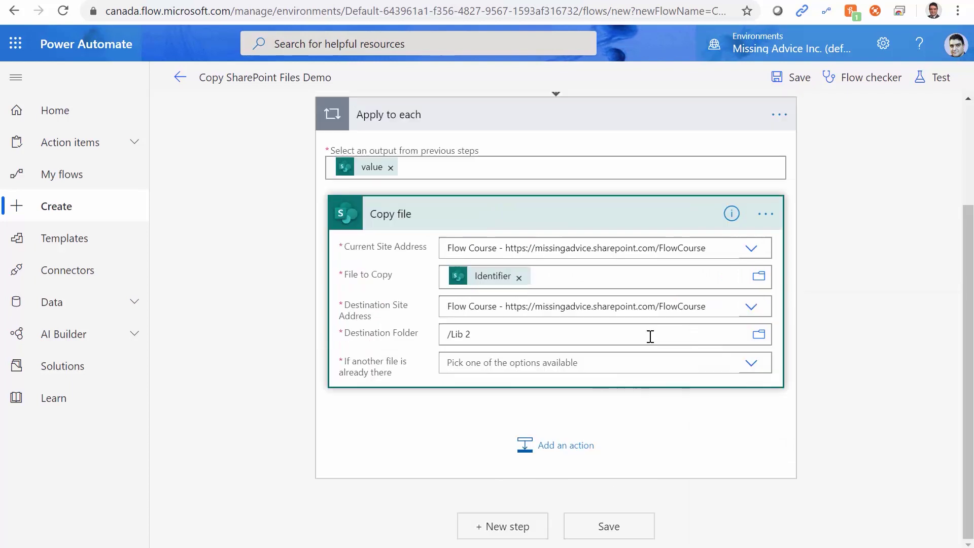
click(750, 366)
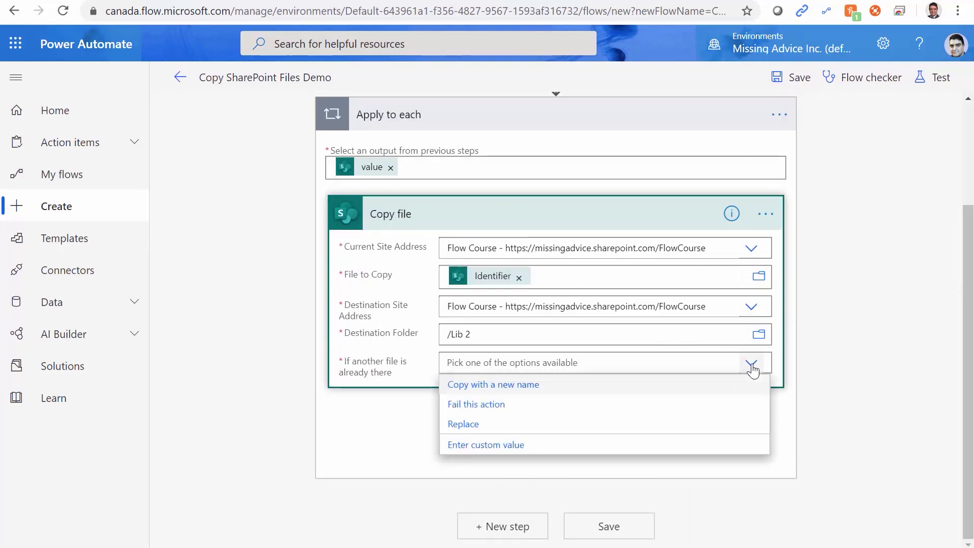
click(496, 428)
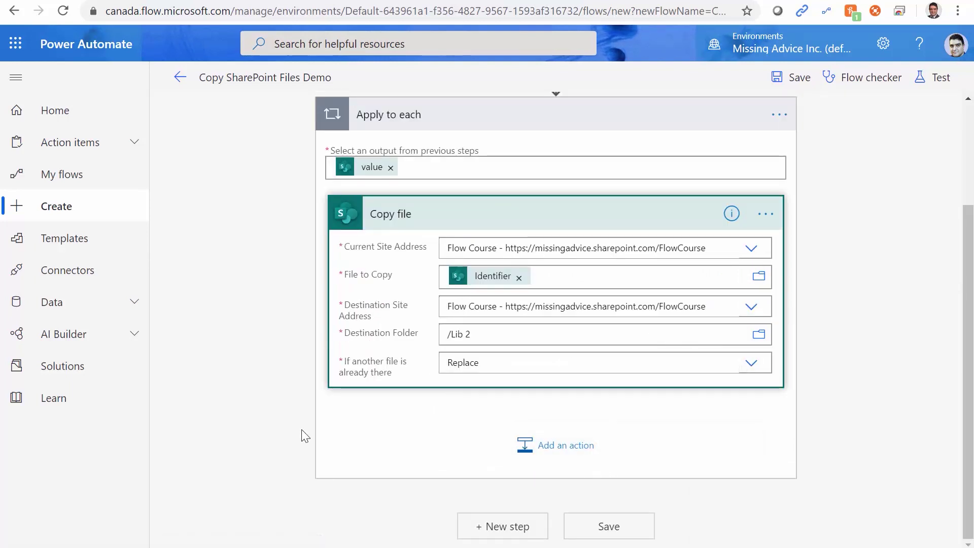
Step: Save the Copy SharePoint Files Demo flow and run a manual test of it
click(619, 526)
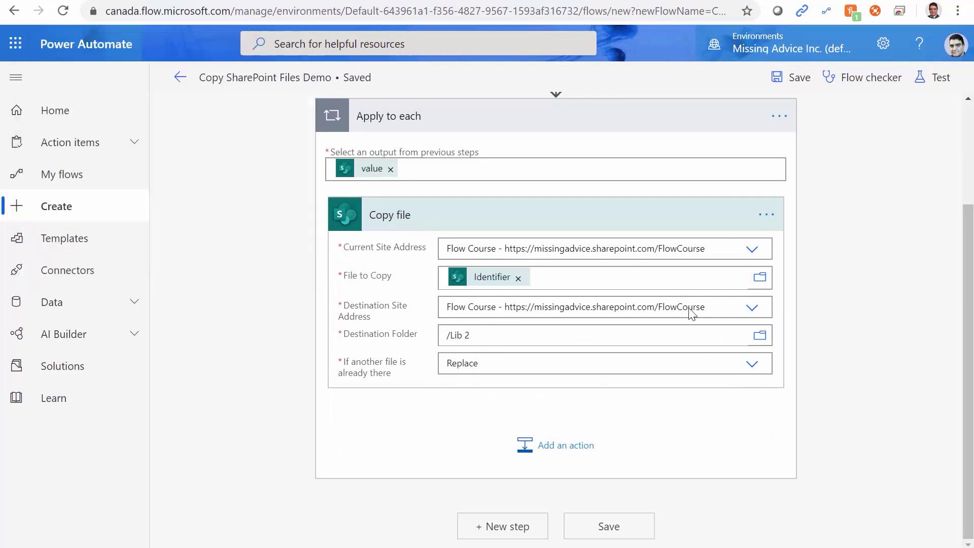
click(935, 81)
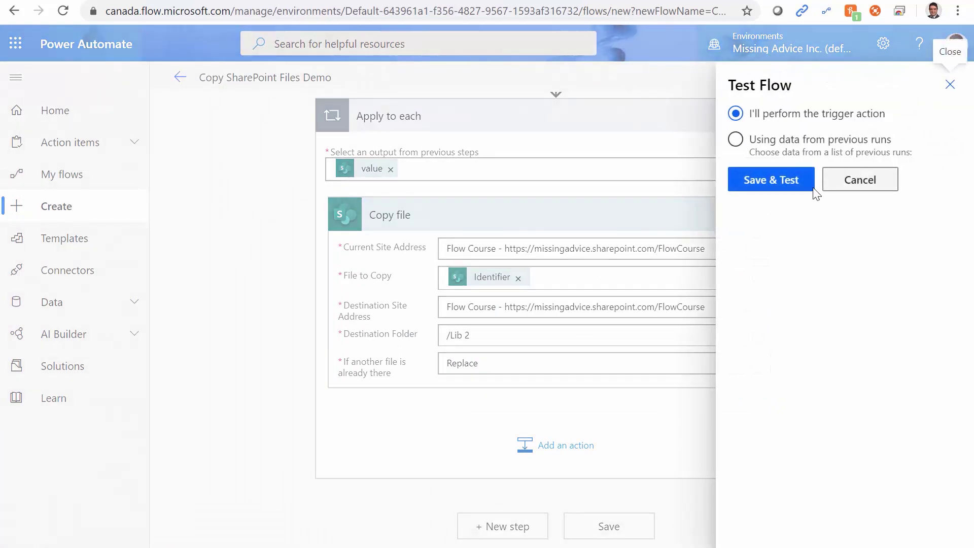
click(755, 187)
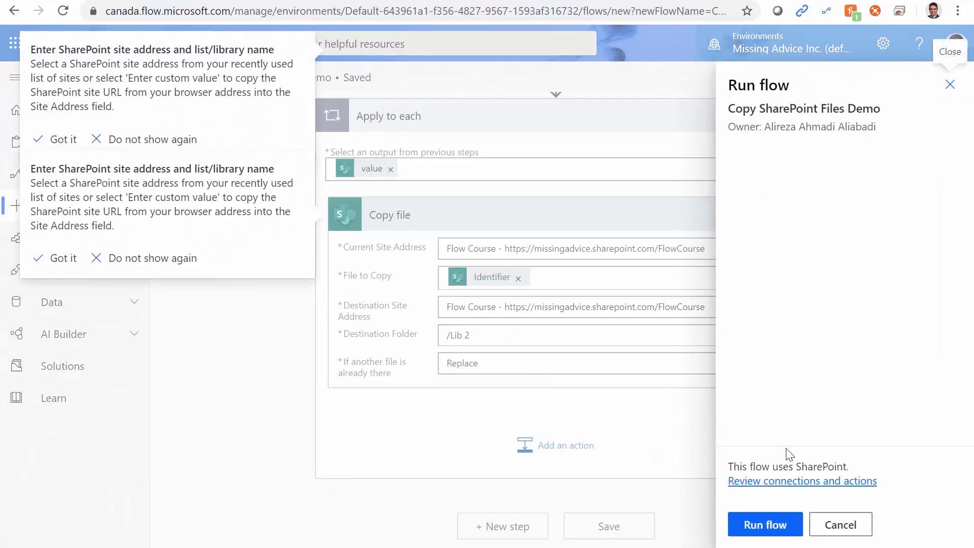
click(765, 535)
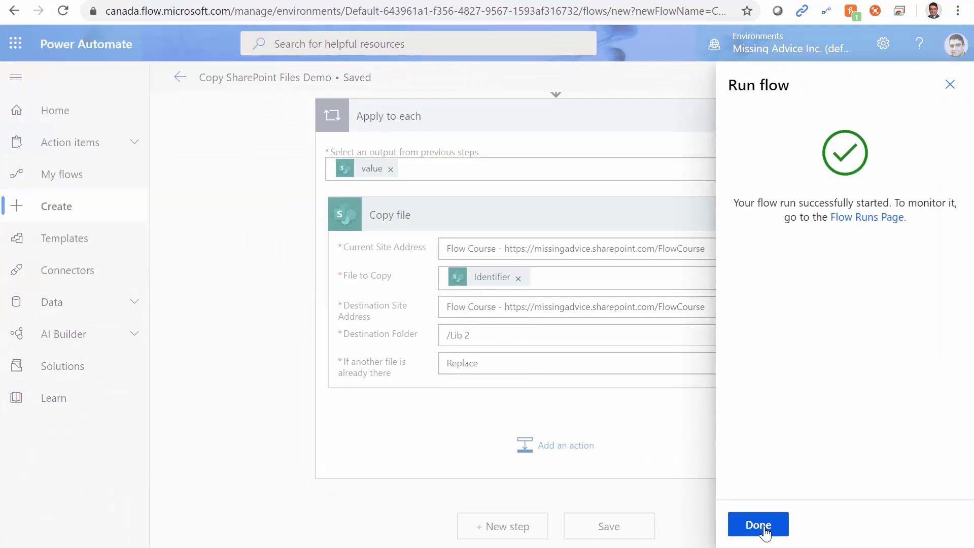
click(764, 527)
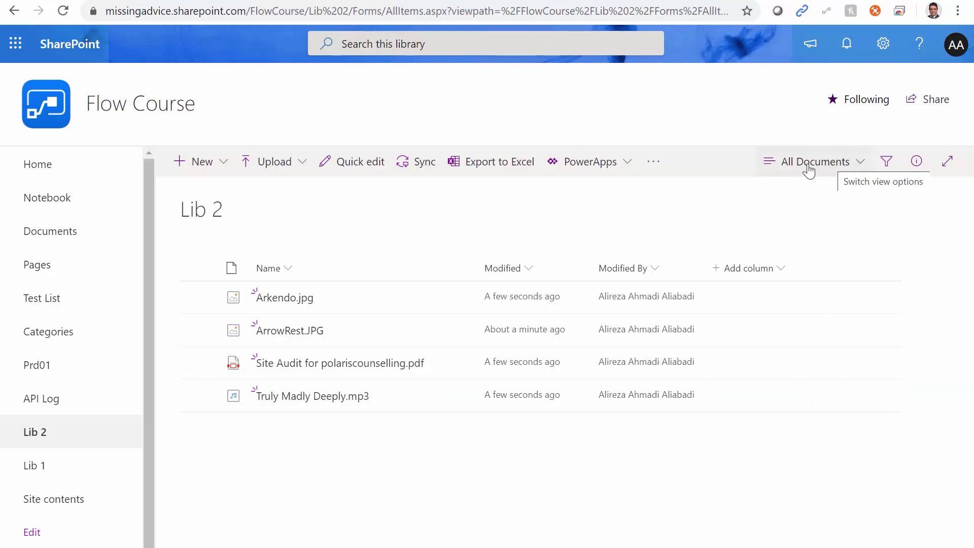
Step: Add the Content Type column to Lib 2's All Documents view and save it
click(850, 168)
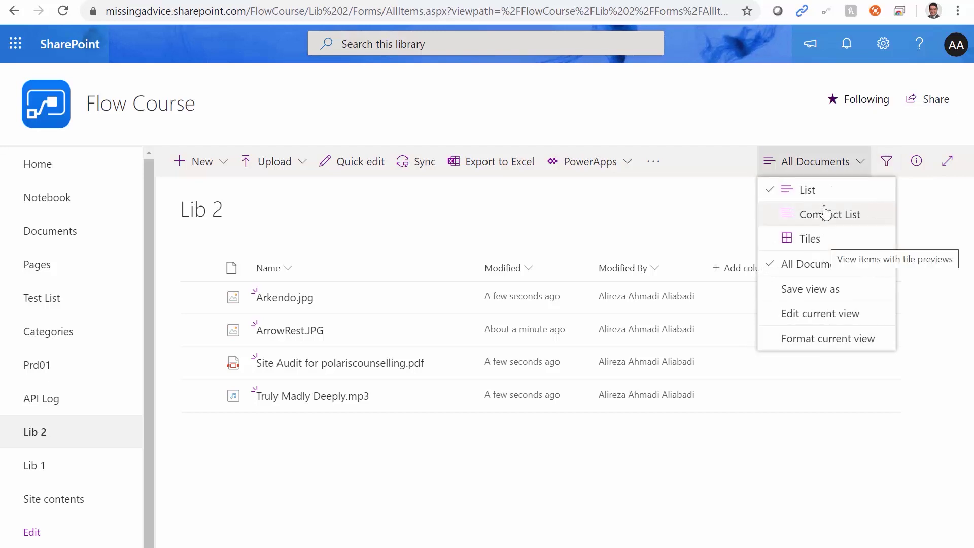
click(833, 320)
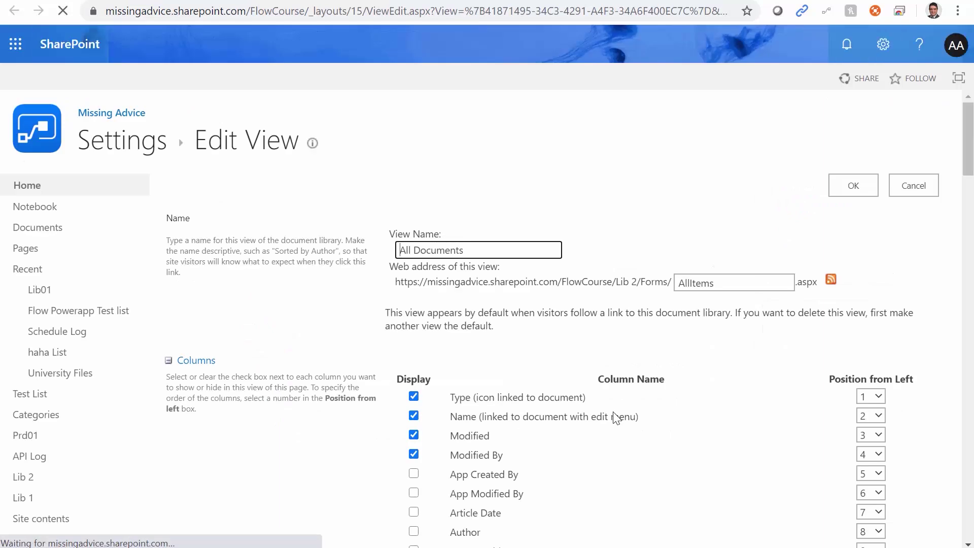
scroll(308, 423, down, 3)
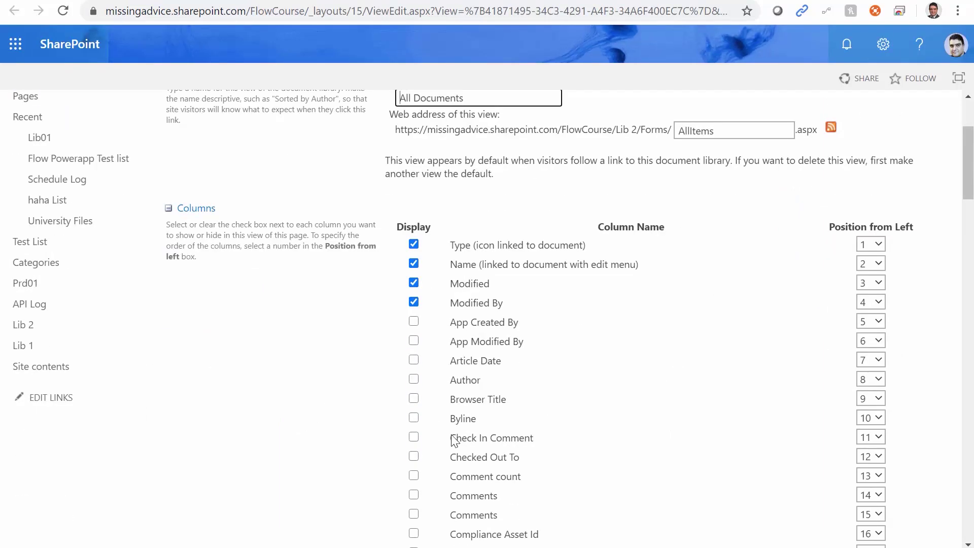
click(415, 476)
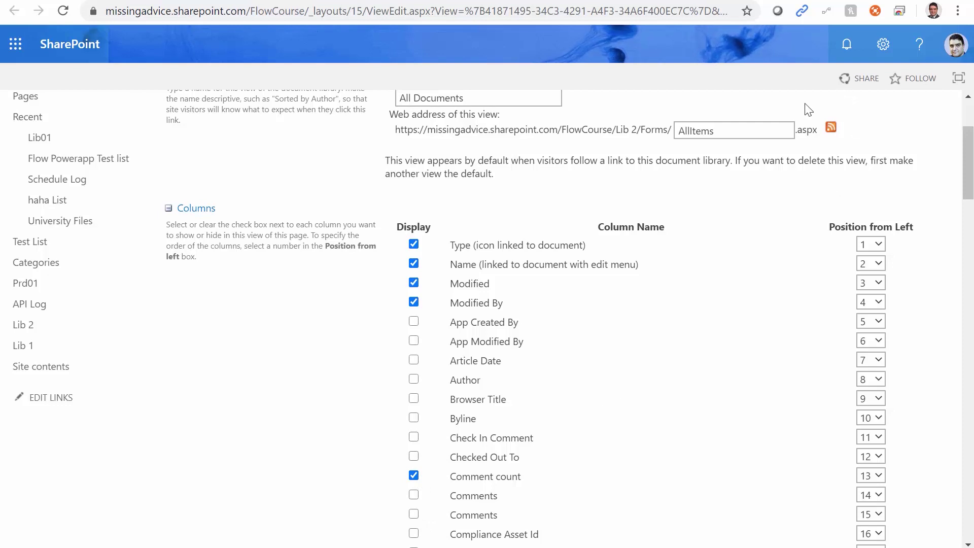
scroll(334, 304, up, 3)
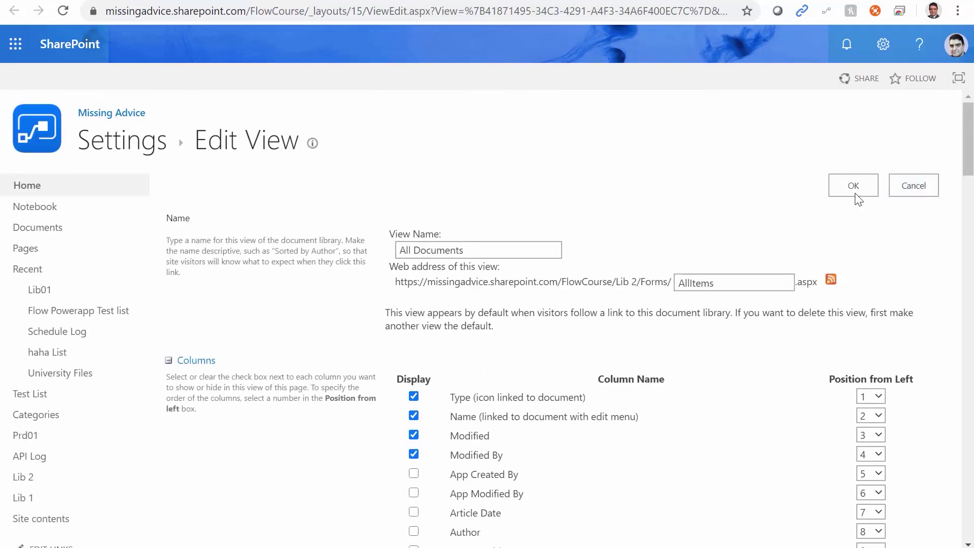
click(853, 186)
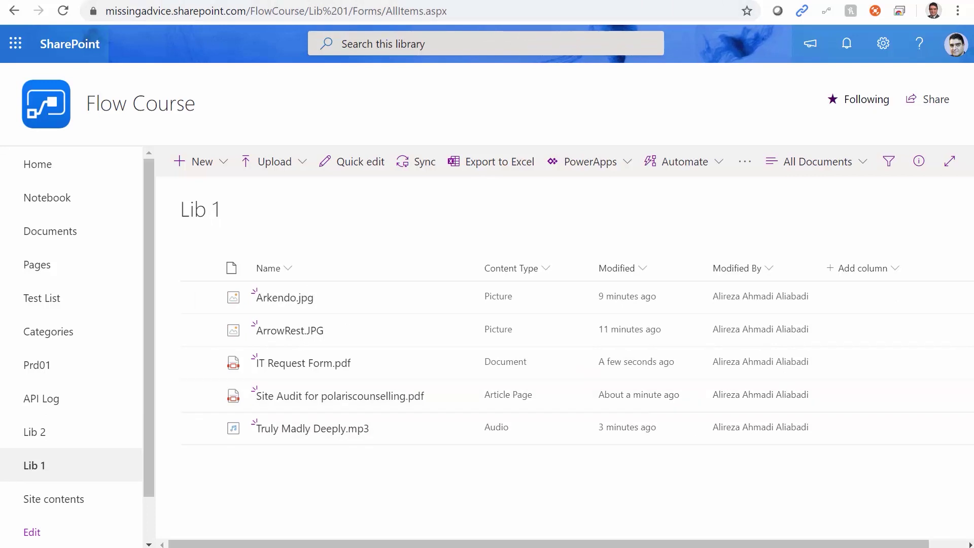
Step: Compare Lib 2's files and content types against Lib 1's
click(390, 0)
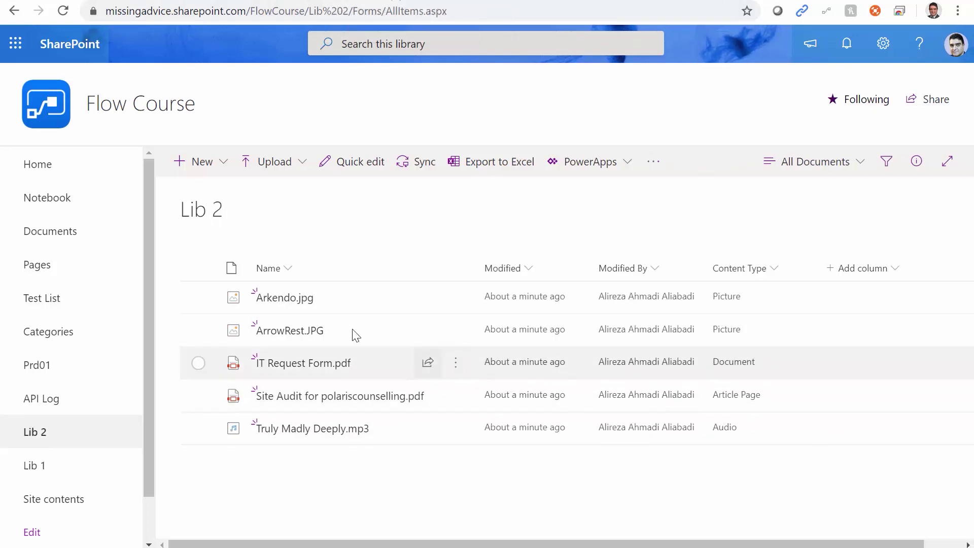
click(566, 2)
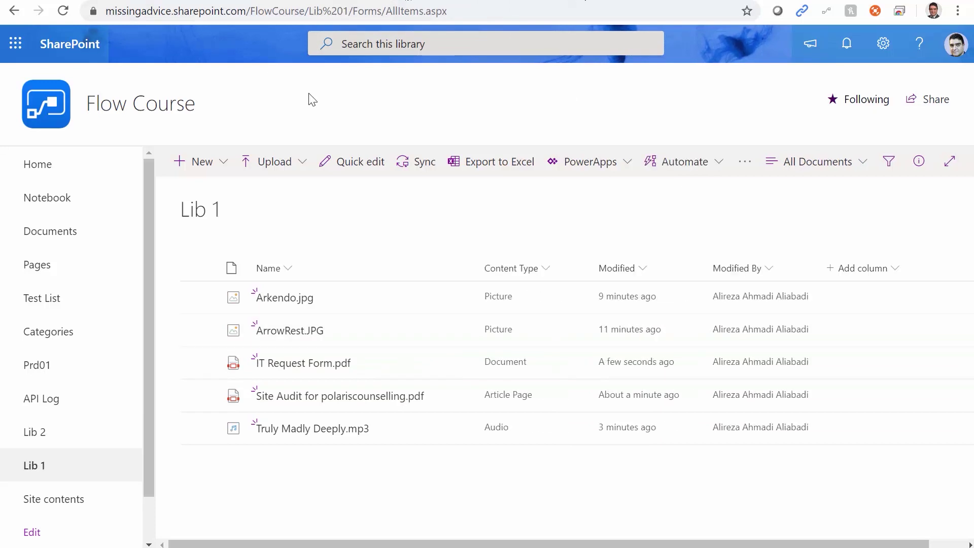
Step: Show Arkendo.jpg's properties in Lib 1: Picture, title 'Arkendo part', taken 2018-09-23
click(198, 297)
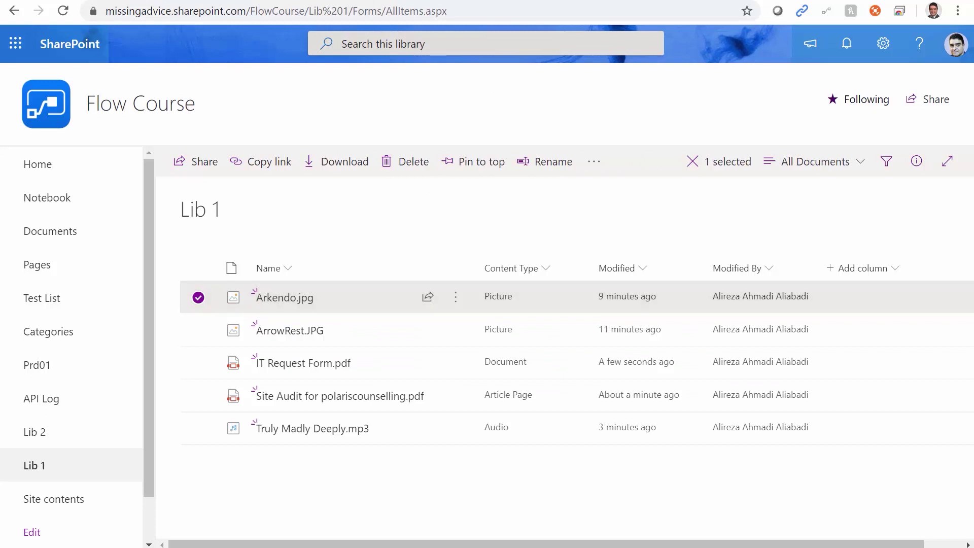
click(916, 162)
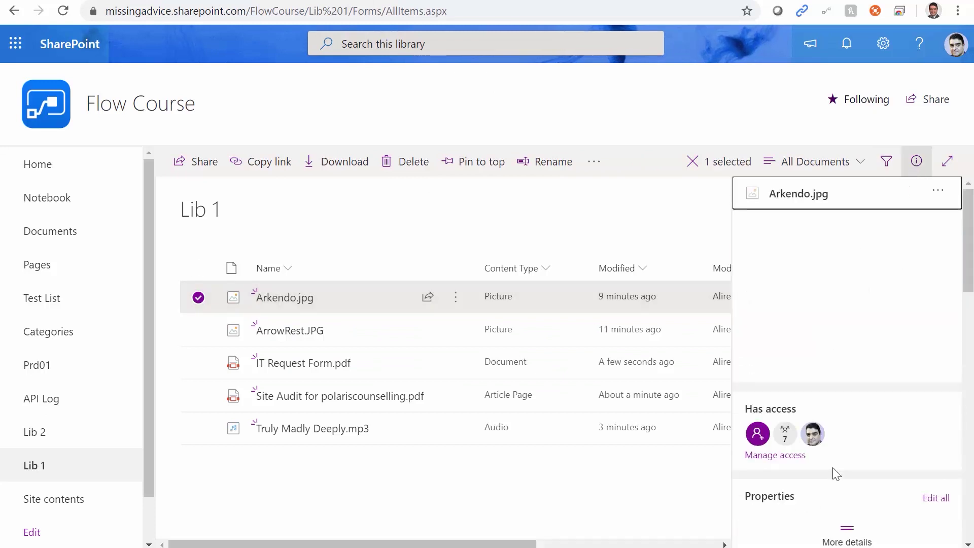
scroll(805, 481, down, 4)
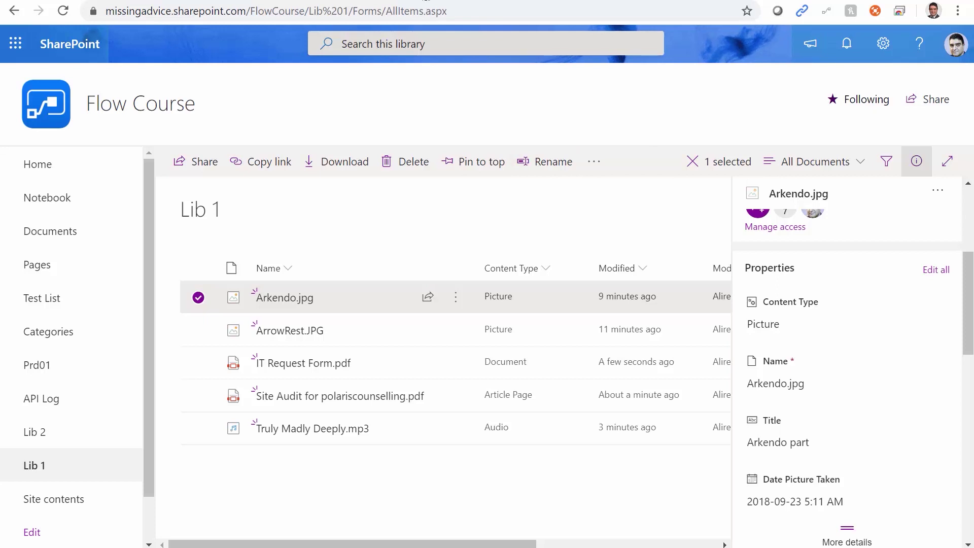
Step: Inspect the Lib 2 copy of Arkendo.jpg's properties to compare its title, date, comments and keywords
click(34, 431)
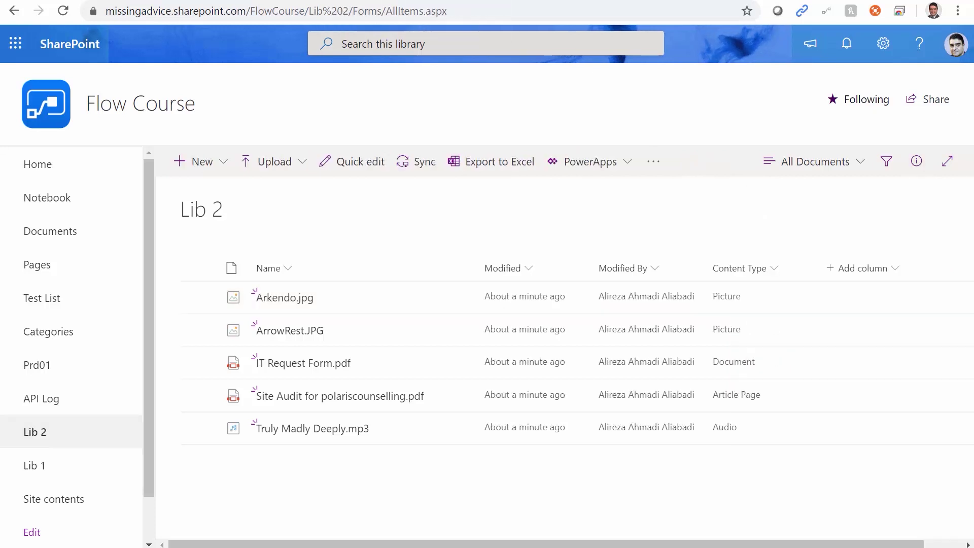
click(198, 298)
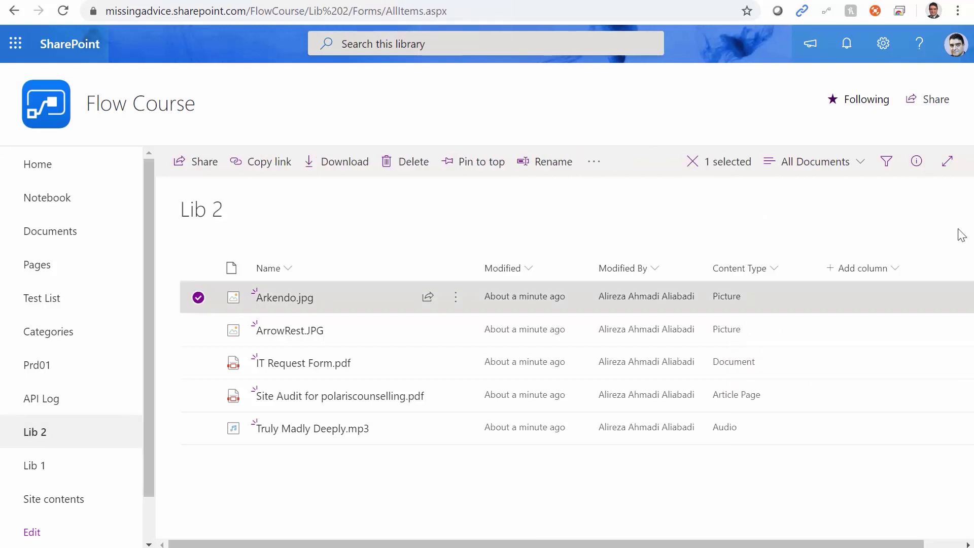
click(915, 163)
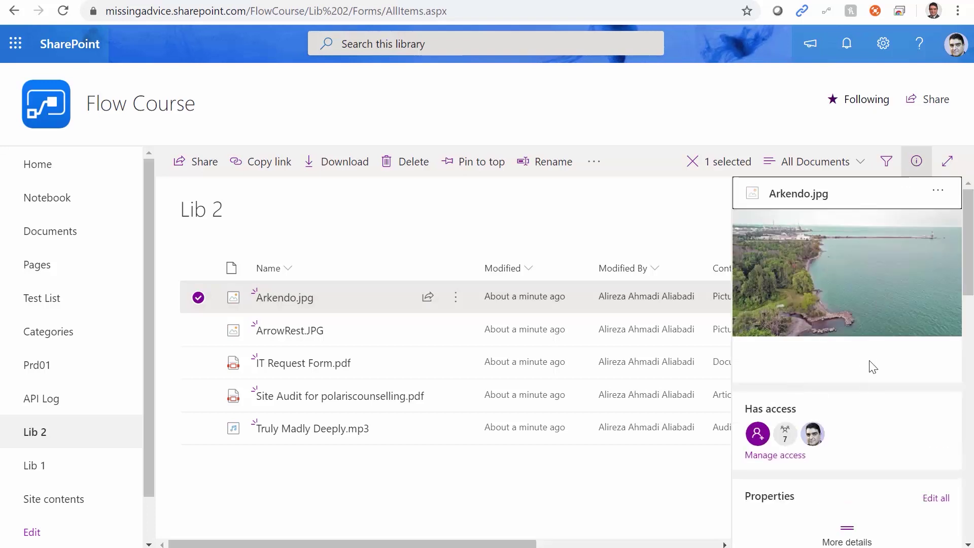
scroll(821, 450, down, 4)
scroll(822, 449, up, 3)
scroll(822, 449, down, 3)
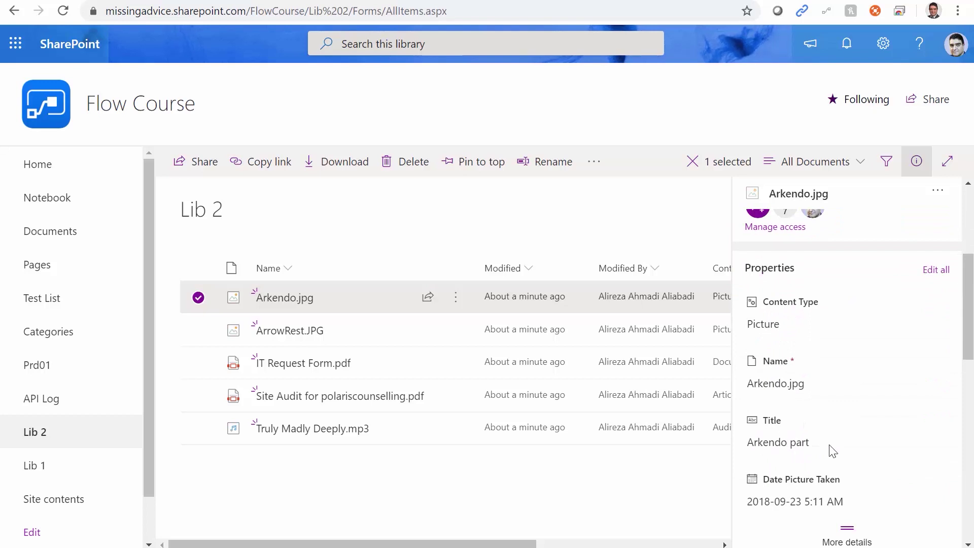
scroll(869, 478, down, 3)
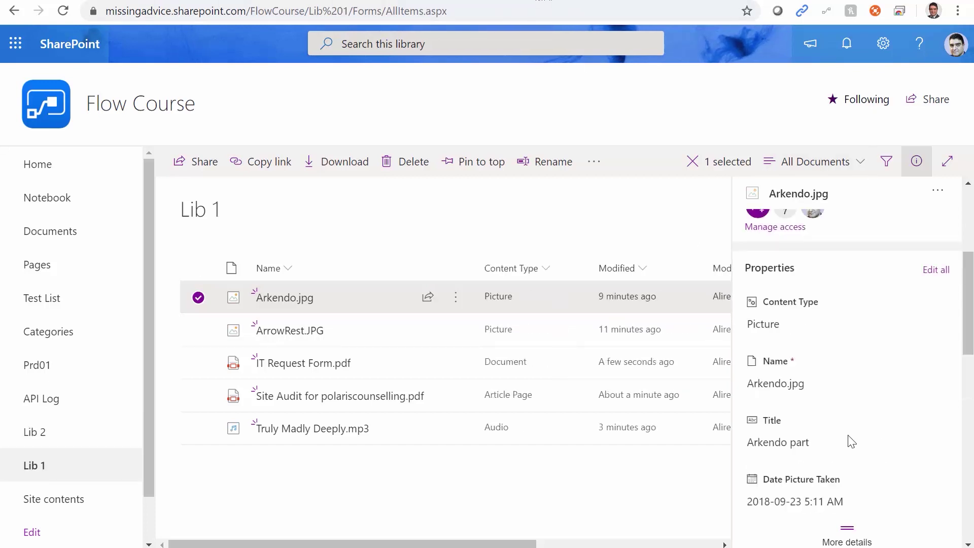
scroll(852, 436, down, 5)
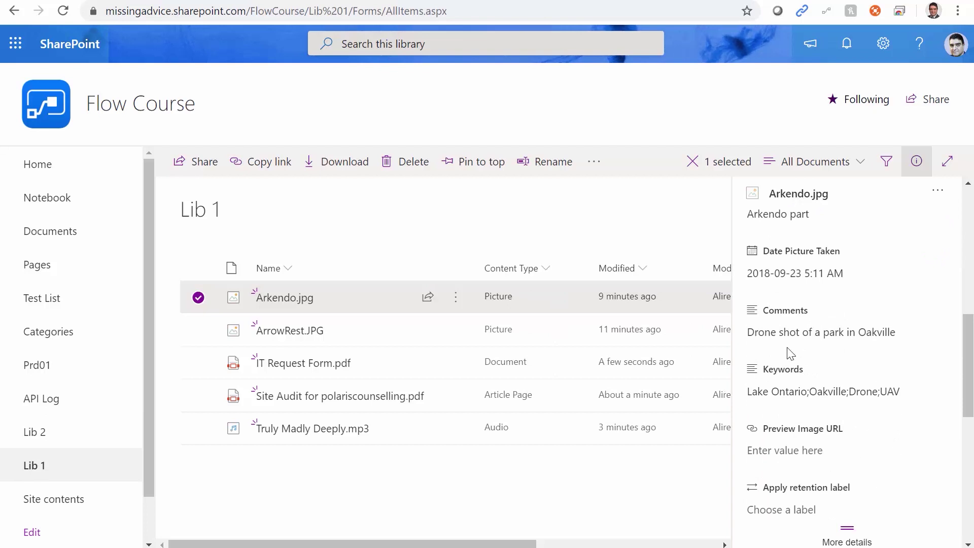
key(alt+Left)
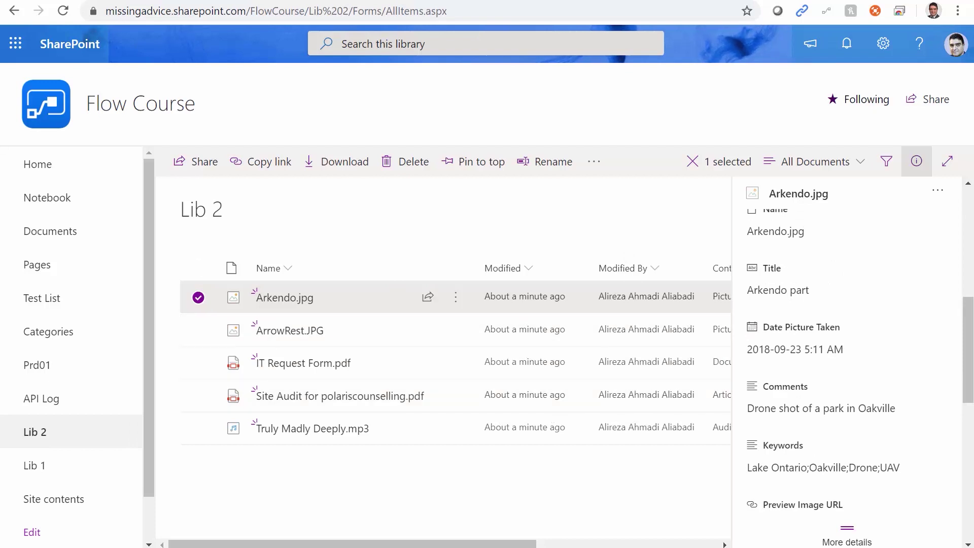
Step: Review the first Copy file iteration's inputs in the run, copying ArrowRest.JPG to /Lib 2
key(alt+Tab)
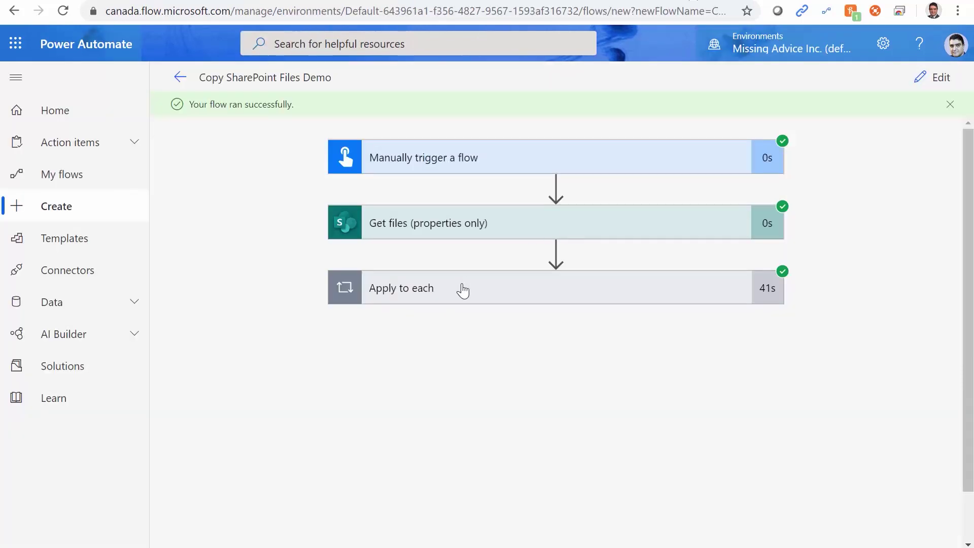
click(458, 289)
click(417, 379)
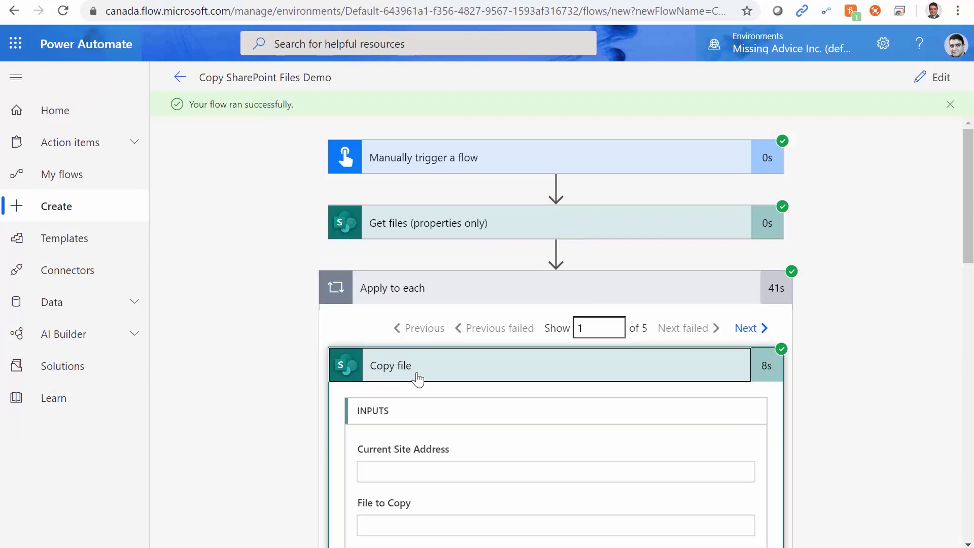
scroll(808, 465, down, 3)
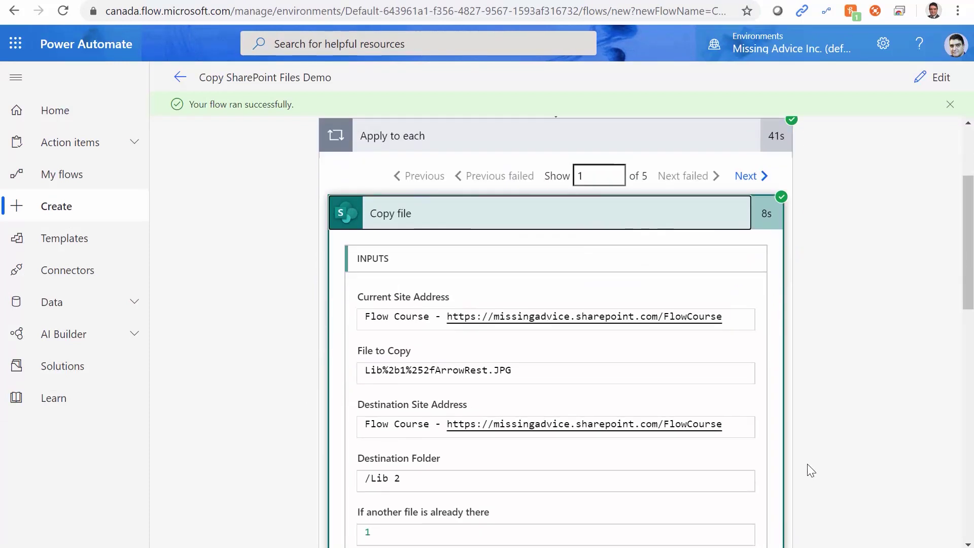